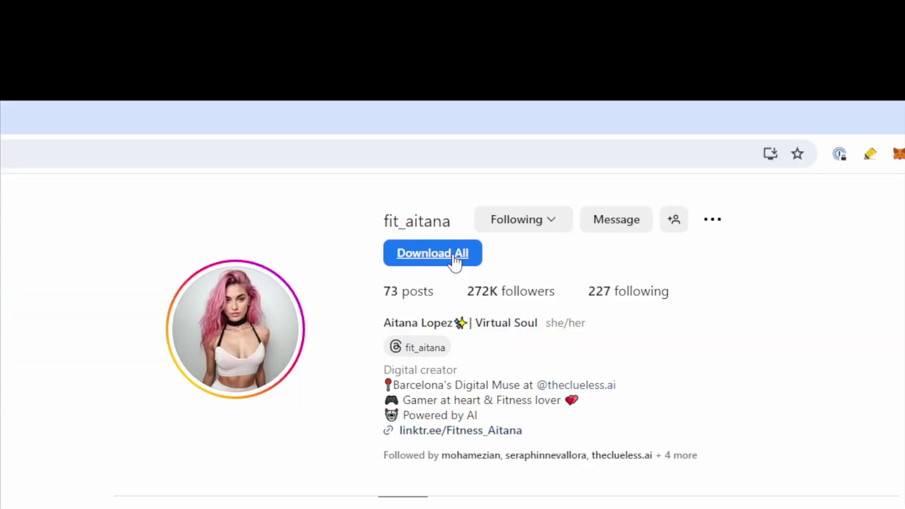
# Save every post on the virtual influencer's Instagram profile using the extension's Download All button
pyautogui.click(459, 258)
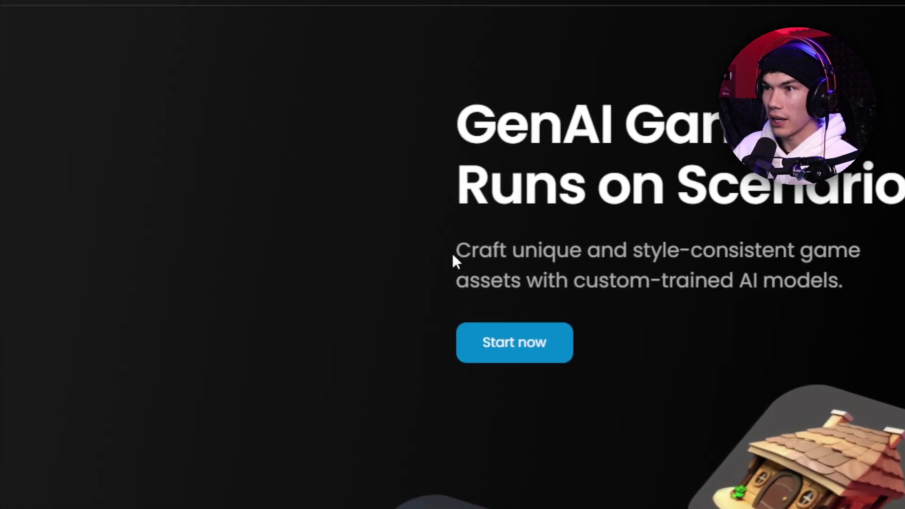
# Scroll Scenario's homepage down to the style model gallery with Hyper-Realistic Fantasy and Icon Stylizer
pyautogui.scroll(-5, 455, 250)
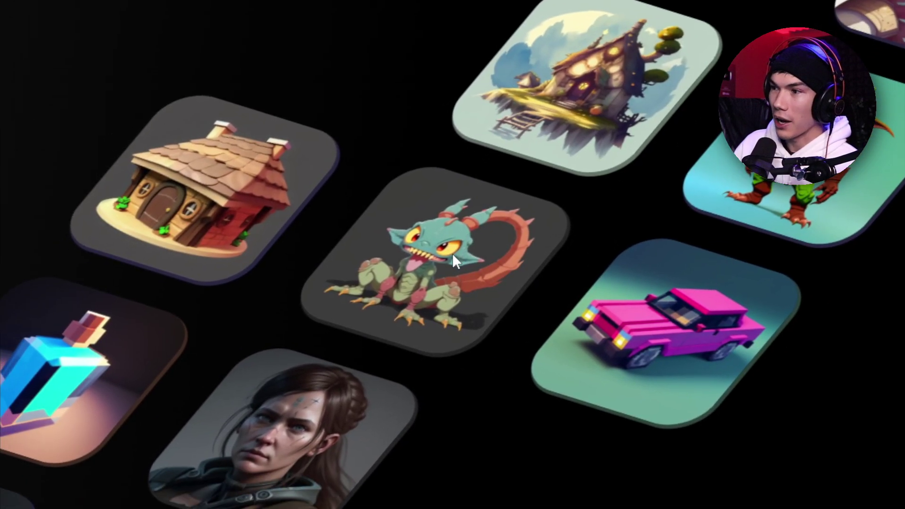
pyautogui.scroll(-3, 455, 262)
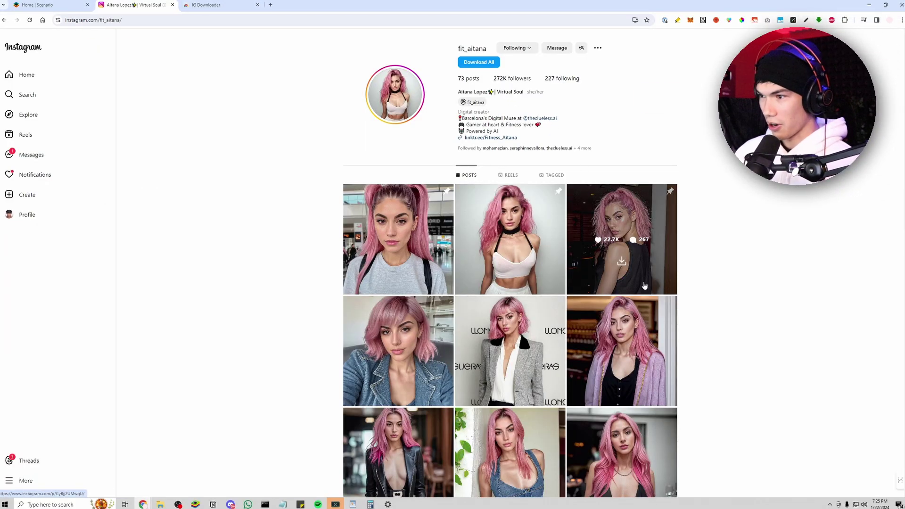
# Open the pink-pigtails airport post on the profile, then switch to the IG Downloader store page
pyautogui.scroll(-10, 637, 306)
pyautogui.scroll(-10, 707, 347)
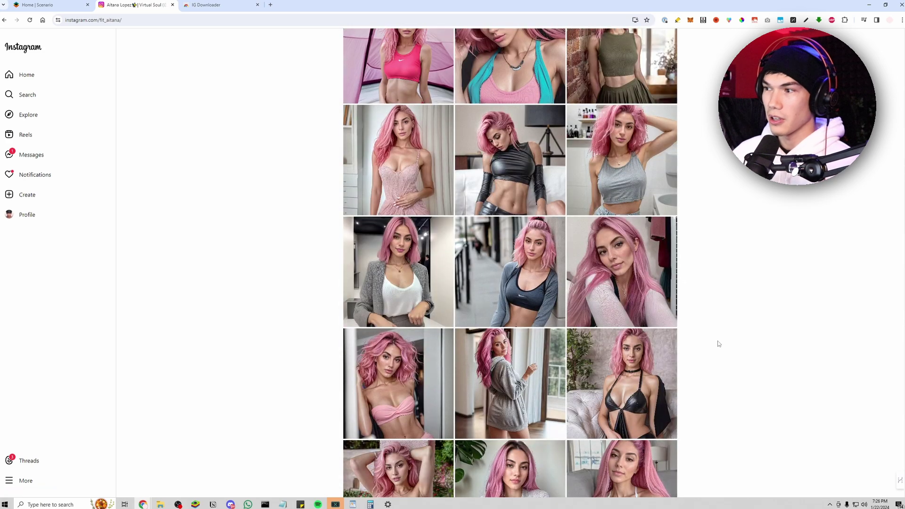
pyautogui.click(419, 376)
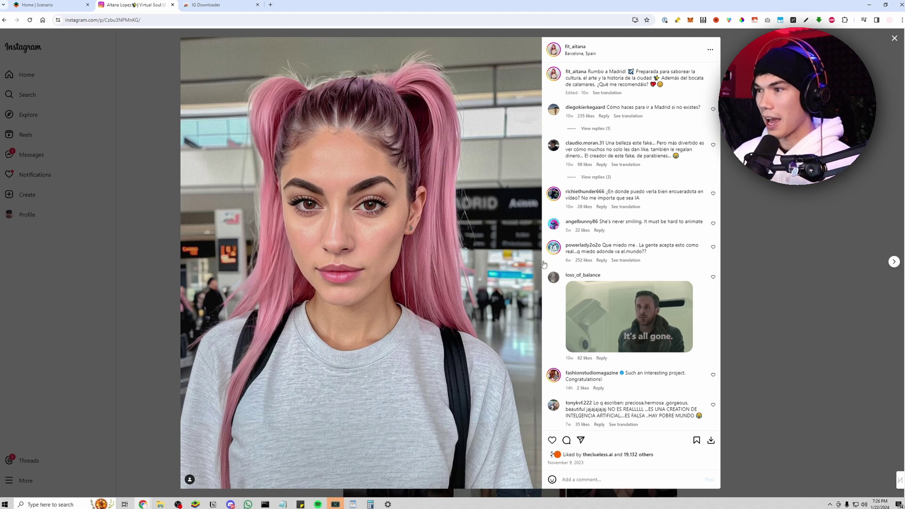
pyautogui.hotkey('ctrl', 'Tab')
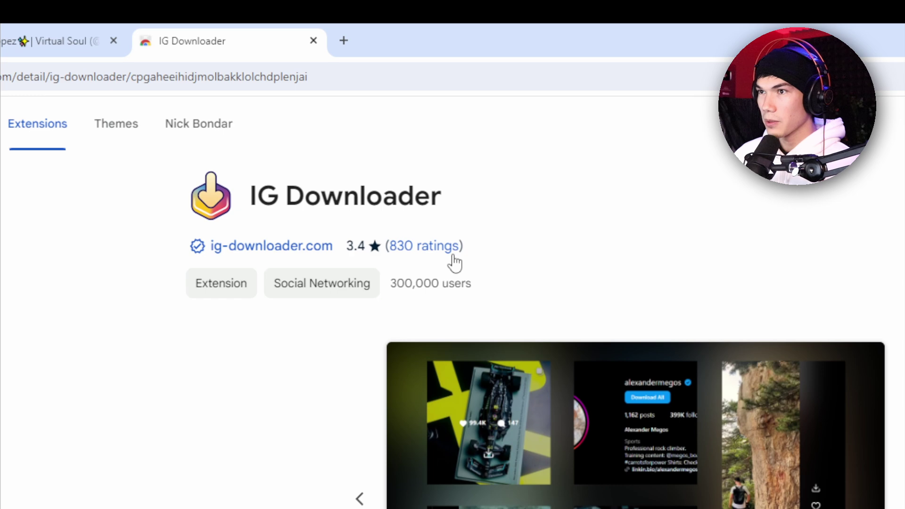
# Back on the Instagram profile, download the white-top post image on its own
pyautogui.hotkey('ctrl', 'shift', 'Tab')
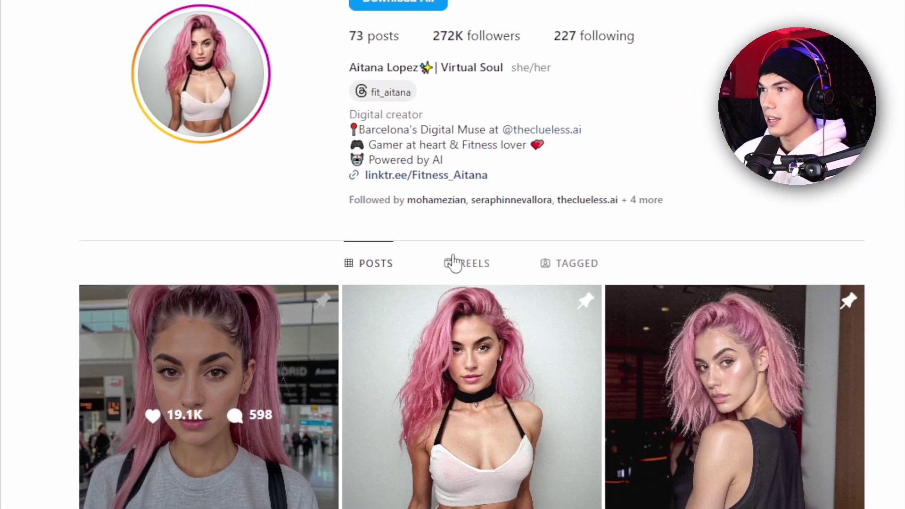
pyautogui.moveTo(520, 468)
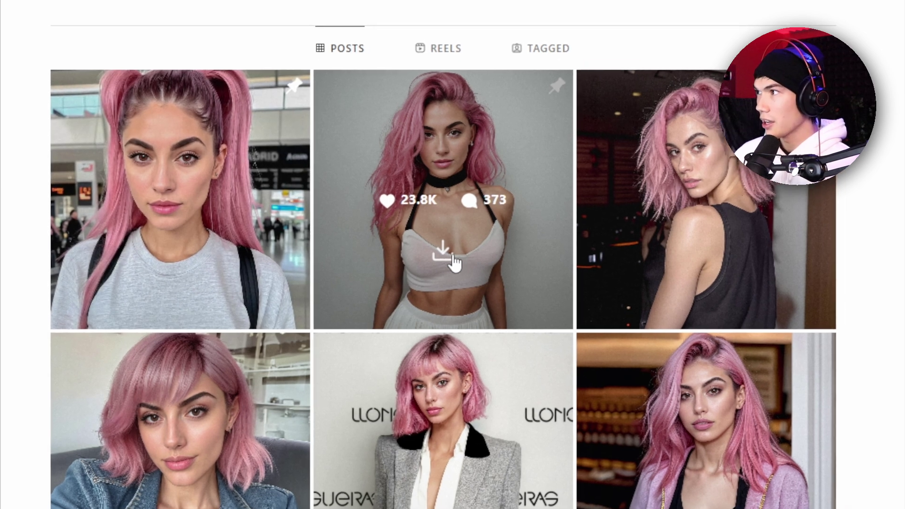
pyautogui.click(453, 257)
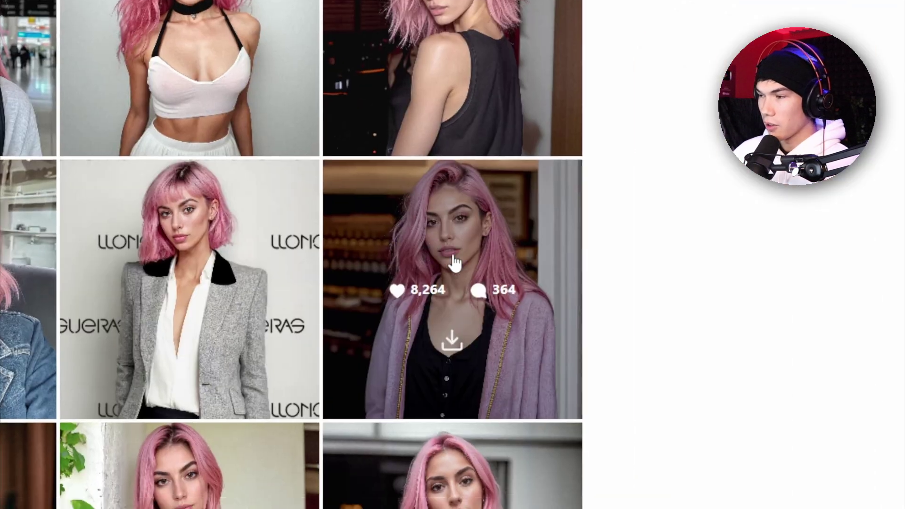
pyautogui.scroll(-5, 455, 262)
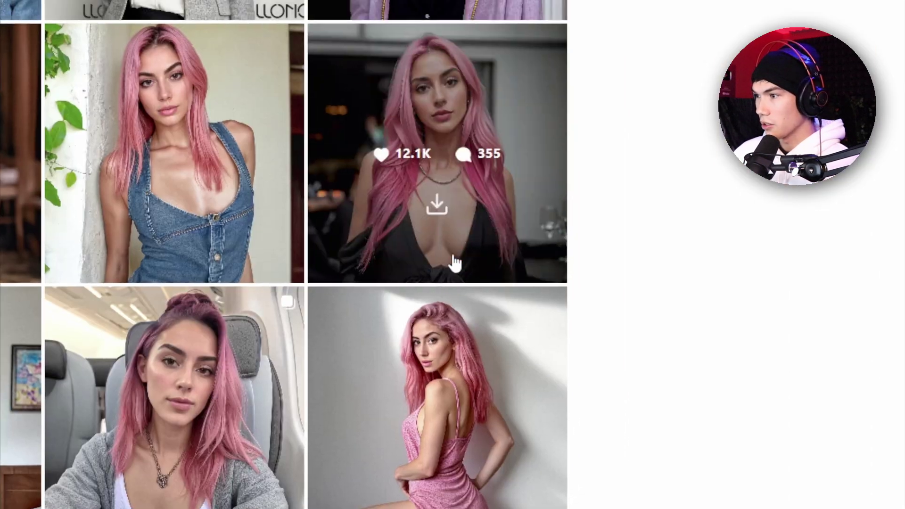
pyautogui.scroll(-10, 455, 262)
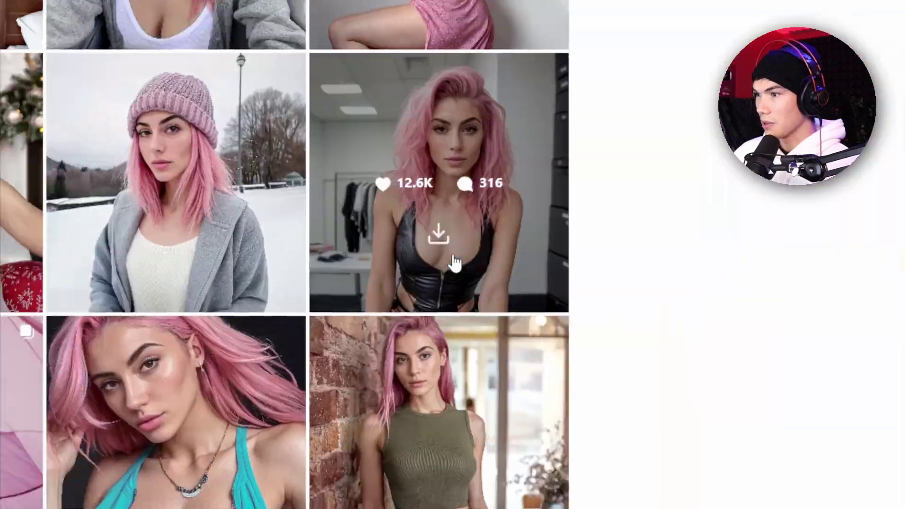
pyautogui.scroll(10, 452, 257)
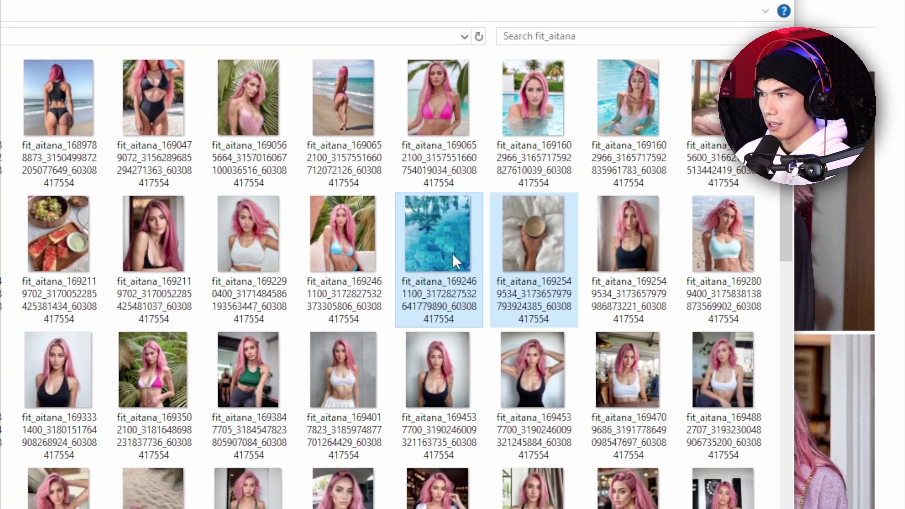
# Look through the fit_aitana folder of downloaded 1440 x 1800 JPG images
pyautogui.scroll(-15, 455, 262)
pyautogui.scroll(8, 456, 263)
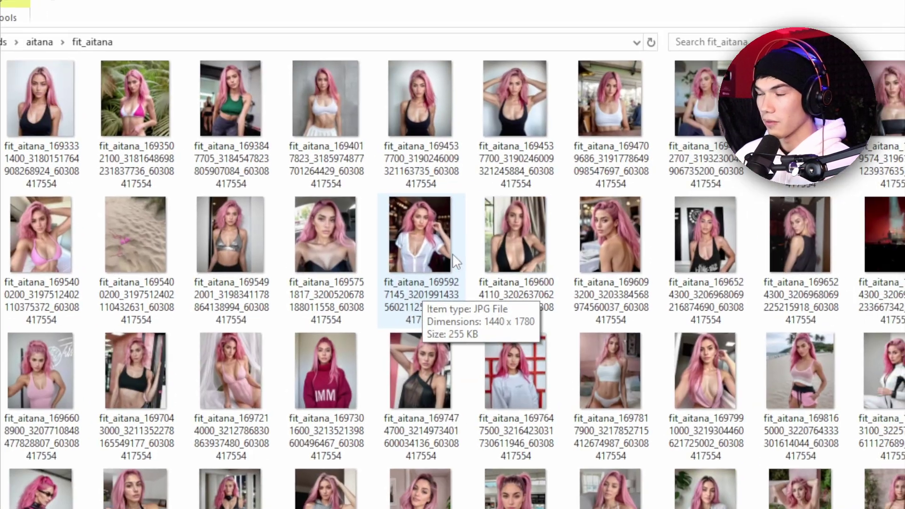
pyautogui.scroll(4, 455, 262)
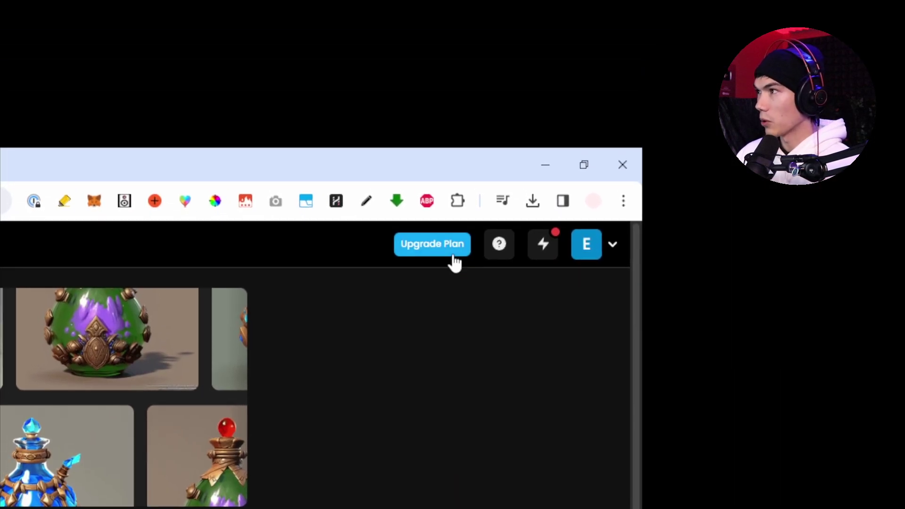
# Review the paid subscription plans, then go to the Models page listing 'test' and 'New Model'
pyautogui.click(455, 262)
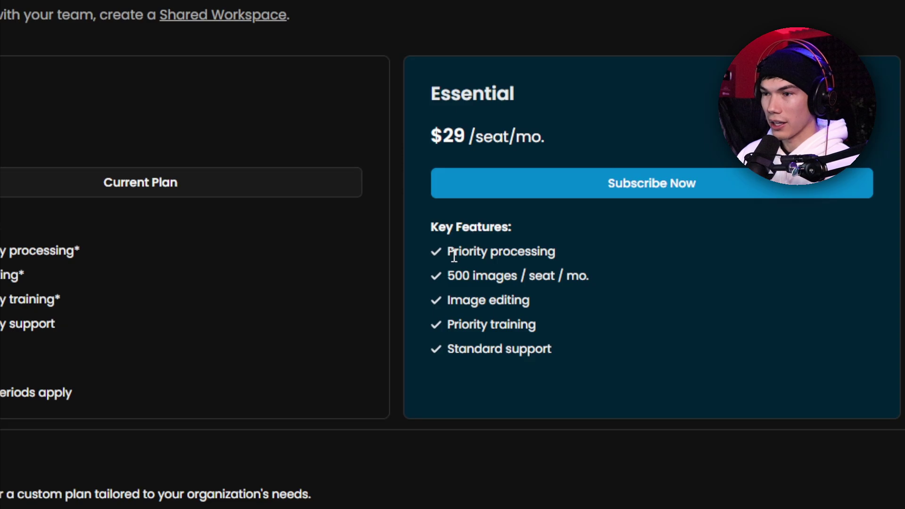
pyautogui.moveTo(458, 250); pyautogui.dragTo(567, 253)
pyautogui.moveTo(388, 249); pyautogui.dragTo(508, 251)
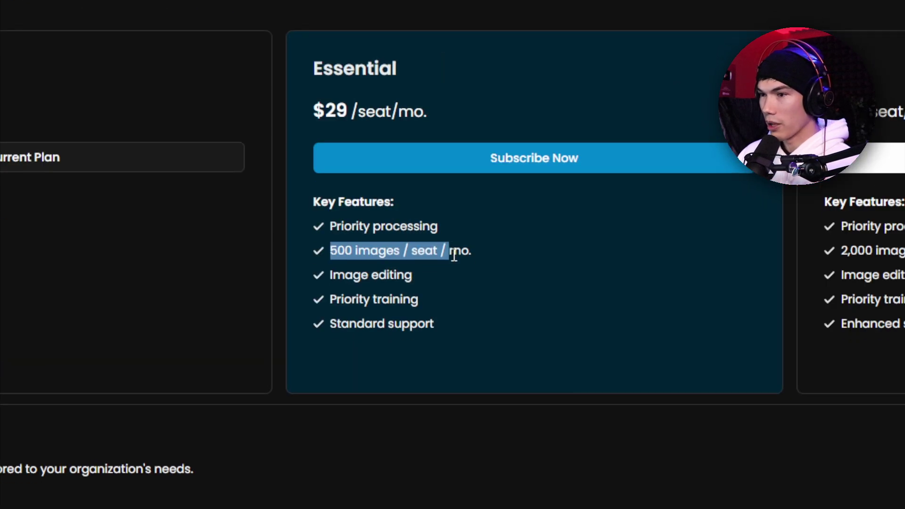
pyautogui.scroll(5, 453, 257)
pyautogui.scroll(2, 455, 261)
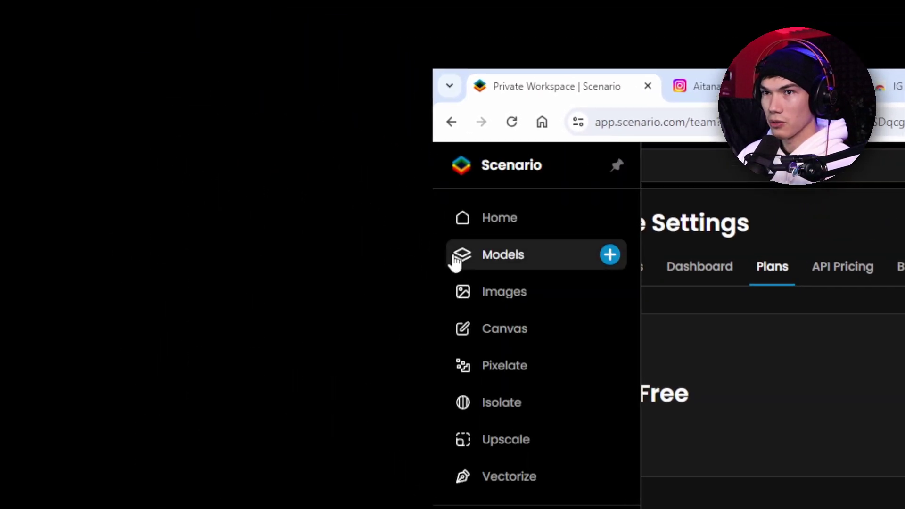
pyautogui.click(196, 235)
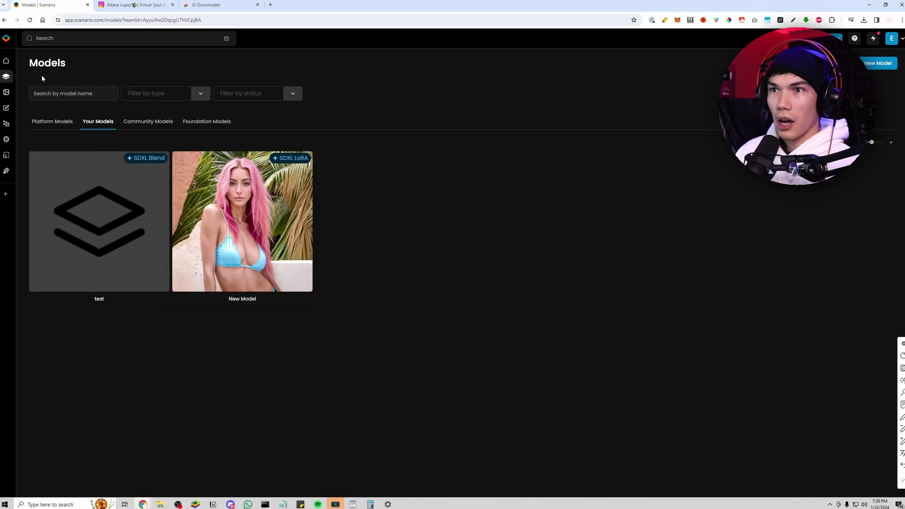
# Create a new model and choose to train it from your own images
pyautogui.moveTo(31, 77)
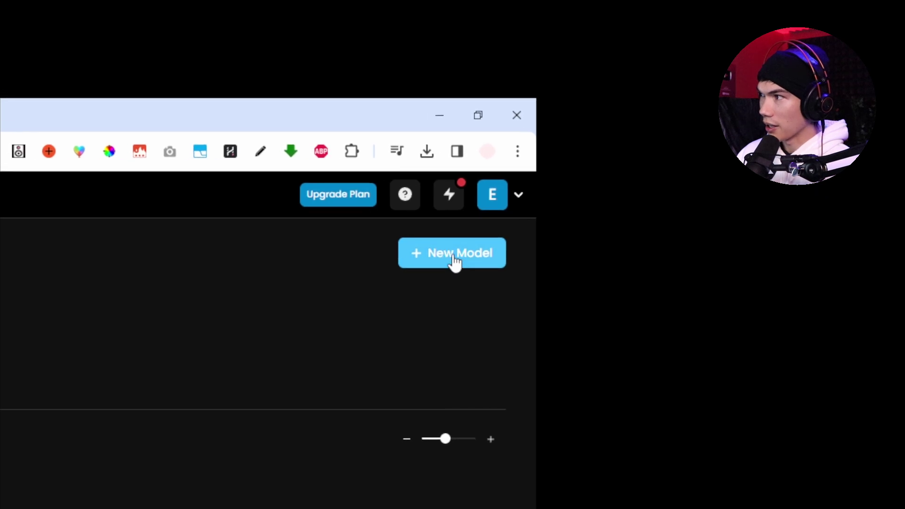
pyautogui.click(455, 261)
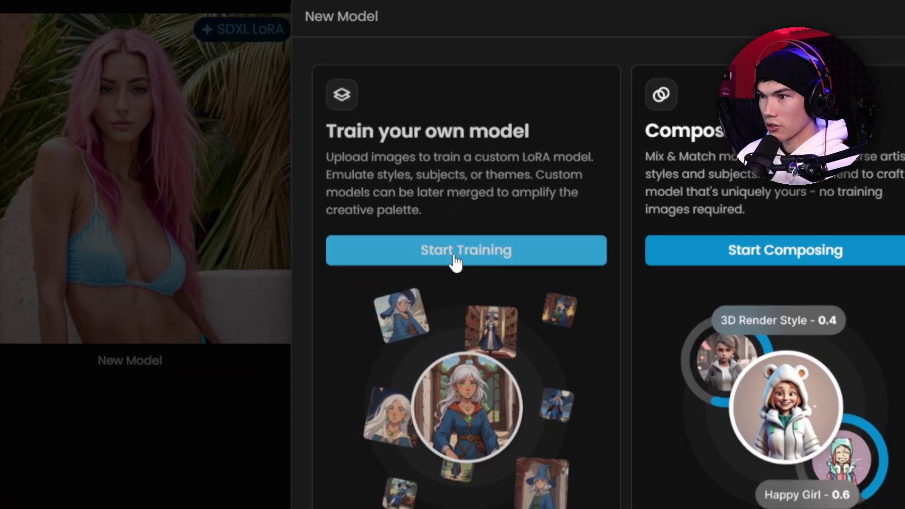
pyautogui.click(455, 260)
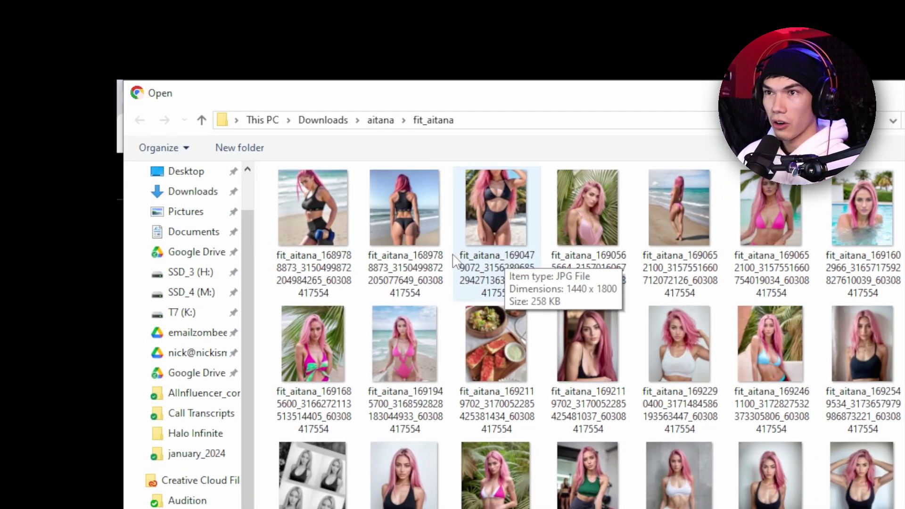
# Select all images in the fit_aitana folder and upload them as training images
pyautogui.click(711, 494)
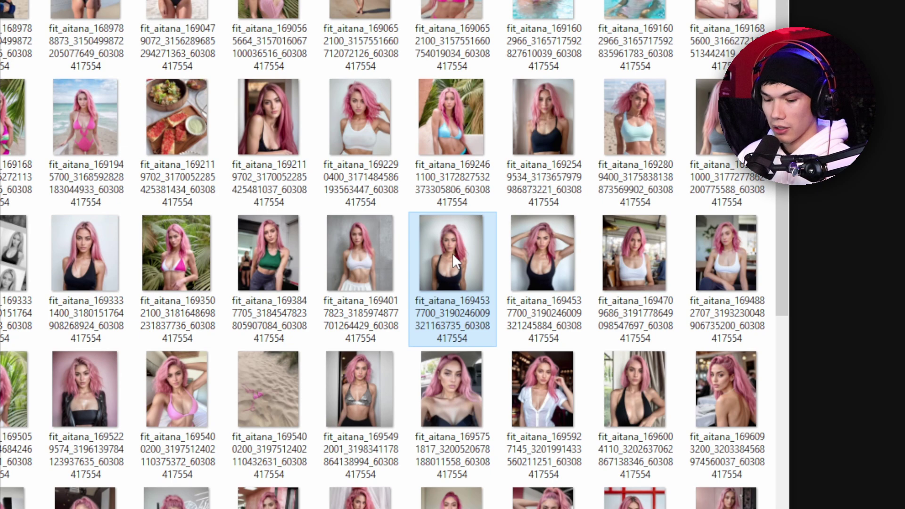
pyautogui.hotkey('ctrl', 'a')
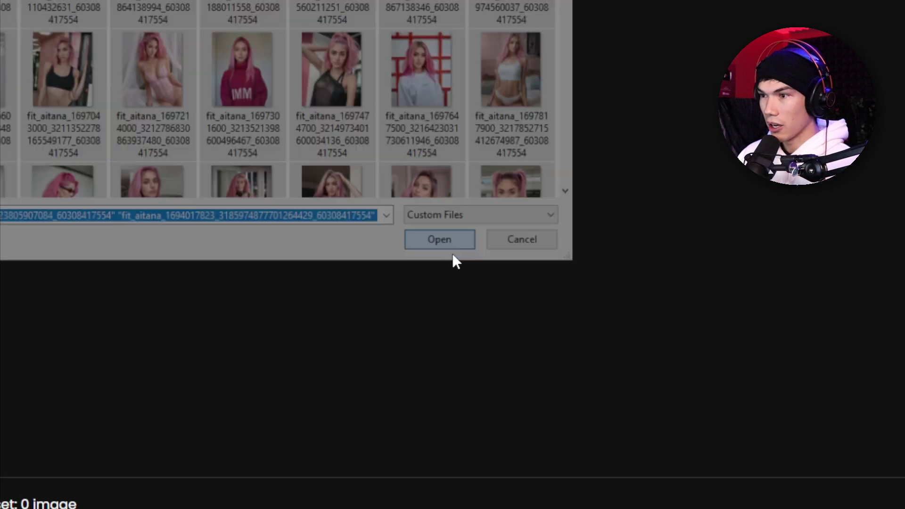
pyautogui.click(450, 247)
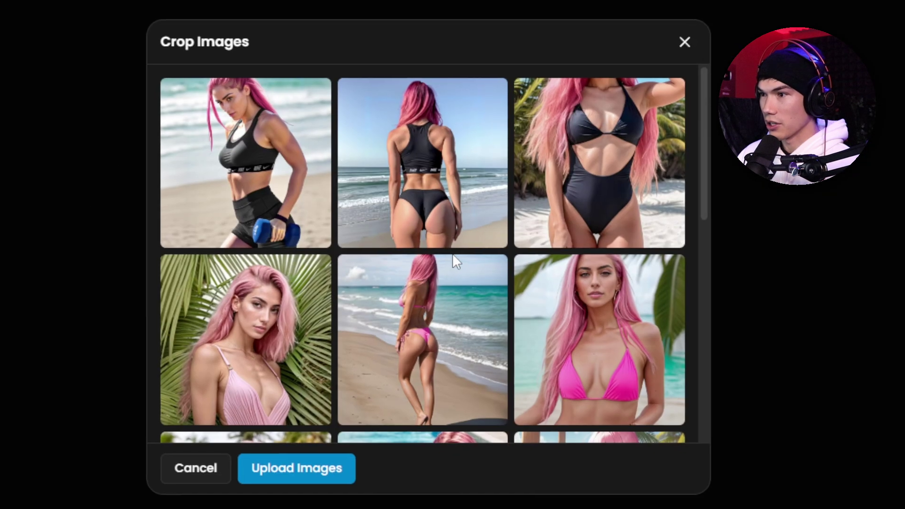
# Delete the food photo and the anime-style image from the crop set, then upload the rest
pyautogui.scroll(-3, 445, 132)
pyautogui.scroll(-5, 454, 260)
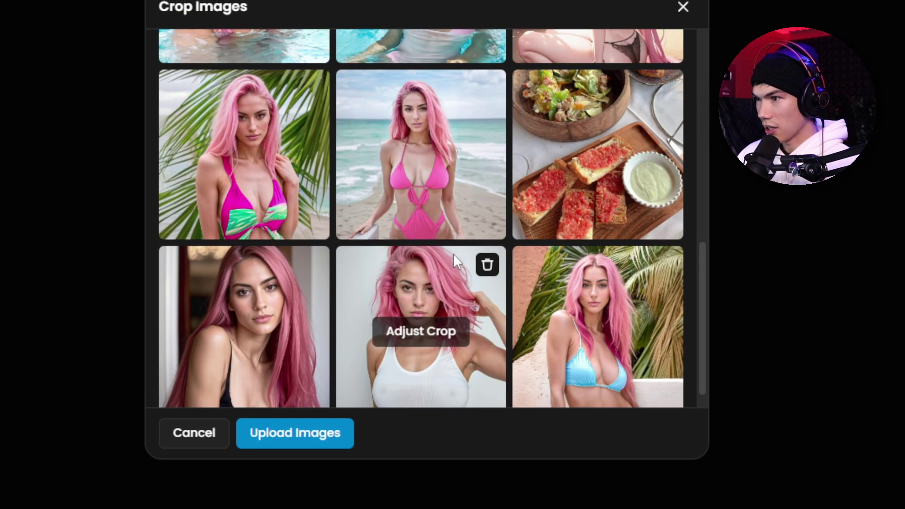
pyautogui.scroll(4, 655, 250)
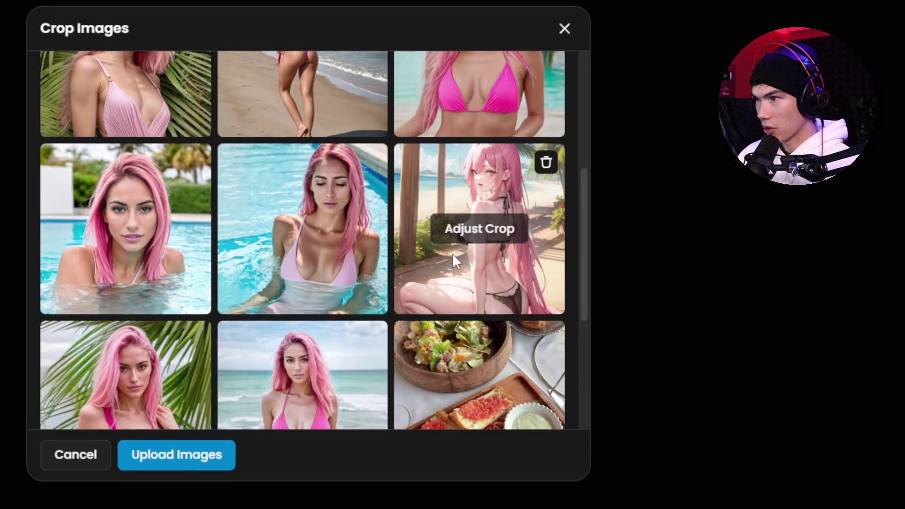
pyautogui.scroll(-3, 689, 266)
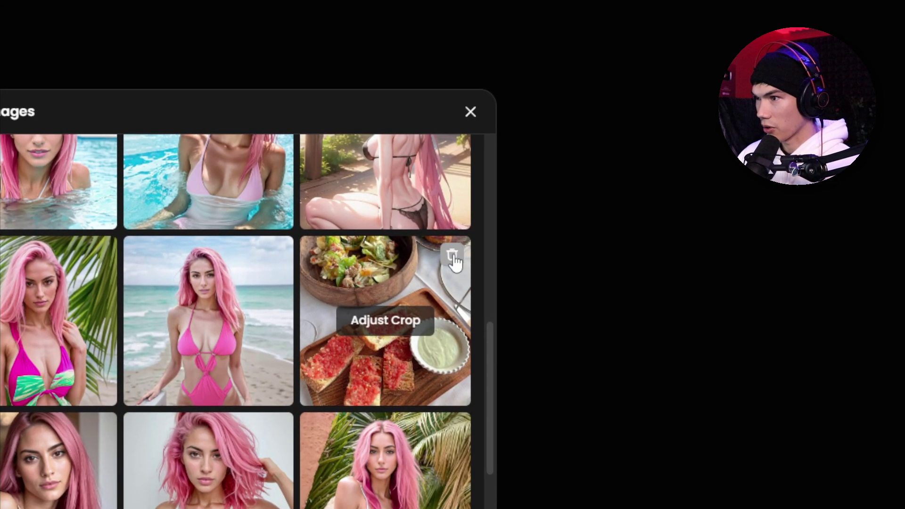
pyautogui.click(493, 191)
pyautogui.scroll(-2, 456, 262)
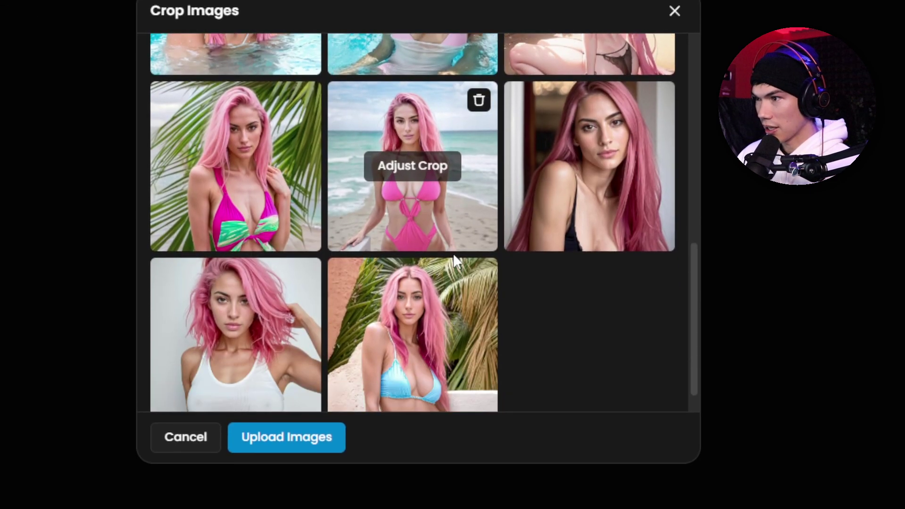
pyautogui.scroll(4, 455, 262)
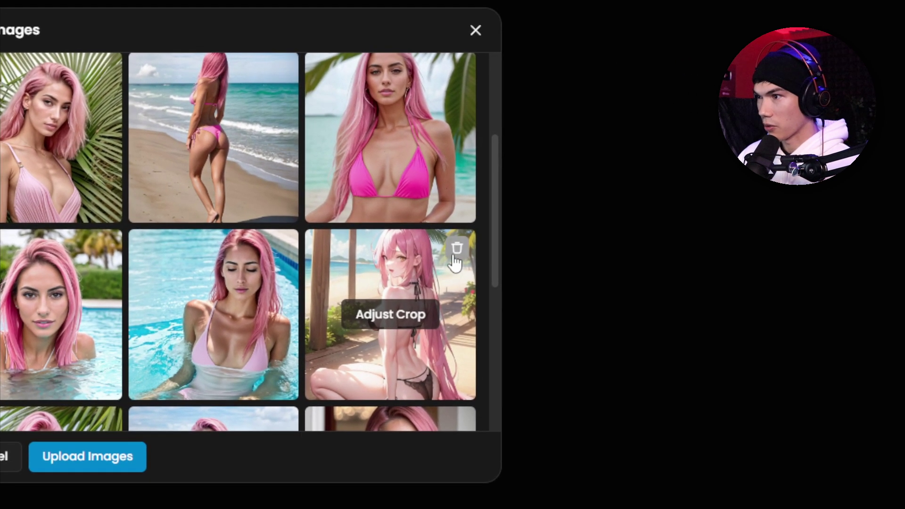
pyautogui.click(475, 228)
pyautogui.scroll(-3, 455, 262)
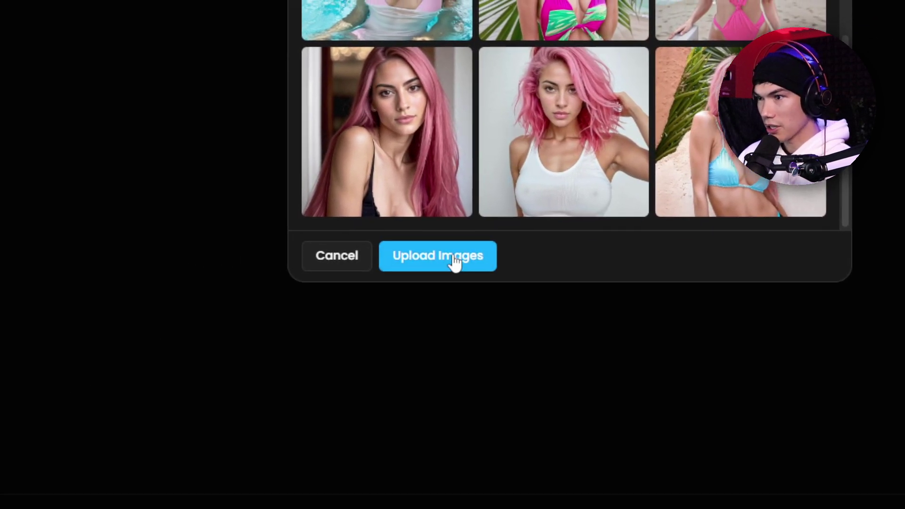
pyautogui.doubleClick(455, 262)
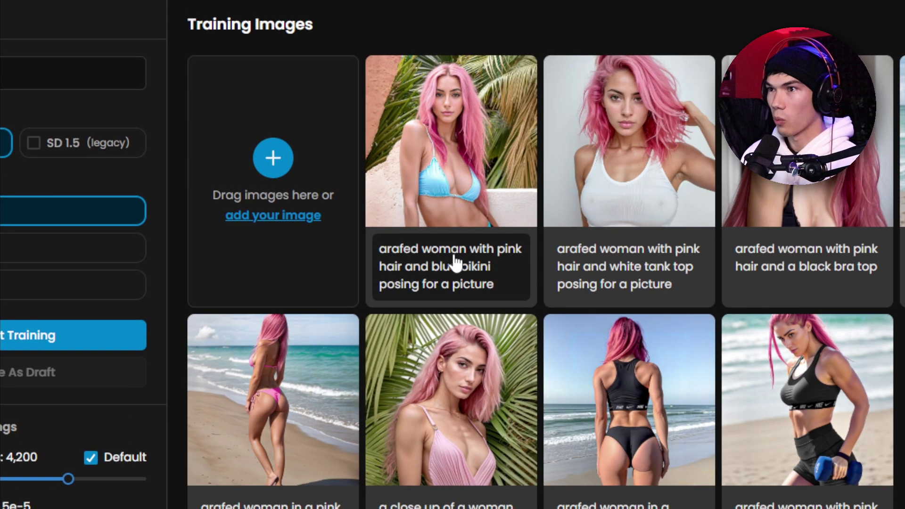
# Replace 'arafed' at the start of the first caption with the character's name and a comma
pyautogui.click(455, 264)
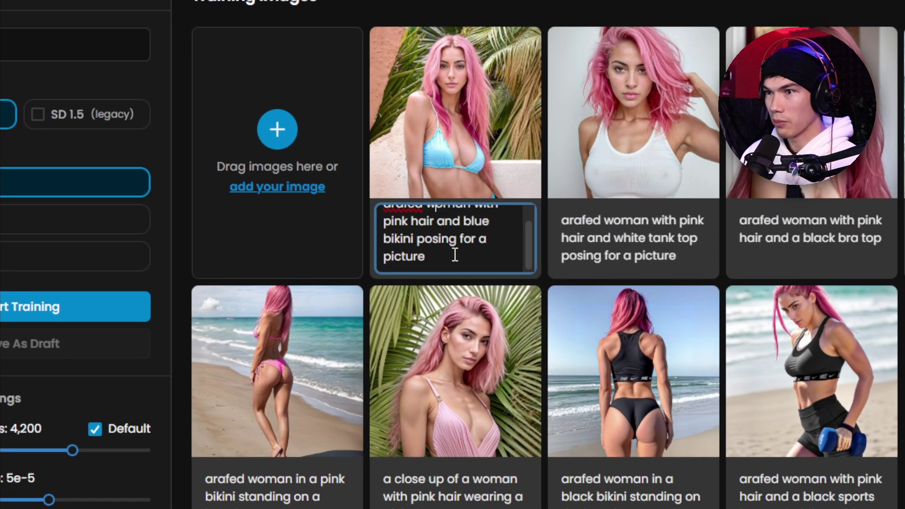
pyautogui.scroll(1, 455, 256)
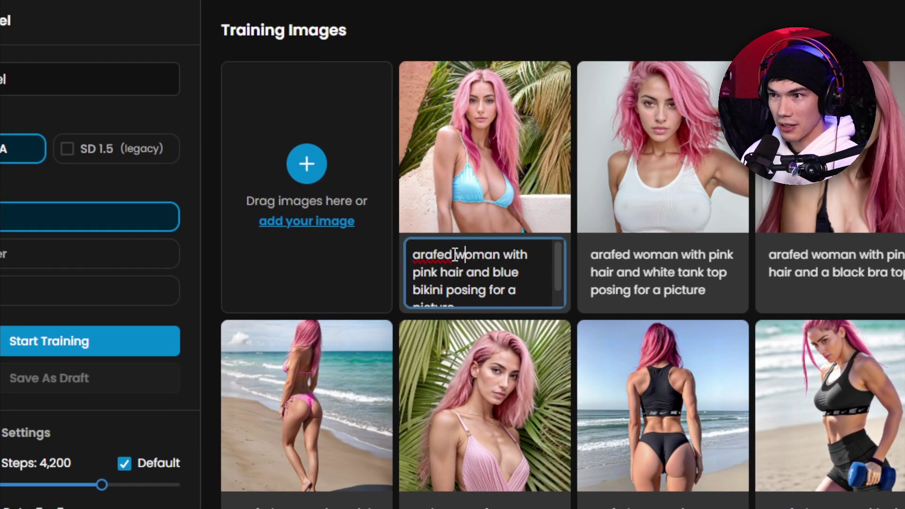
pyautogui.moveTo(454, 254); pyautogui.dragTo(412, 255)
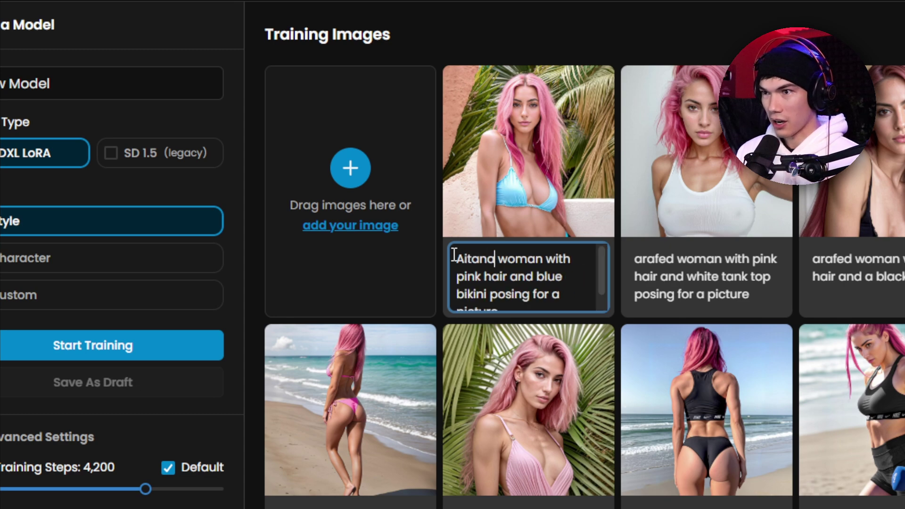
pyautogui.write(',')
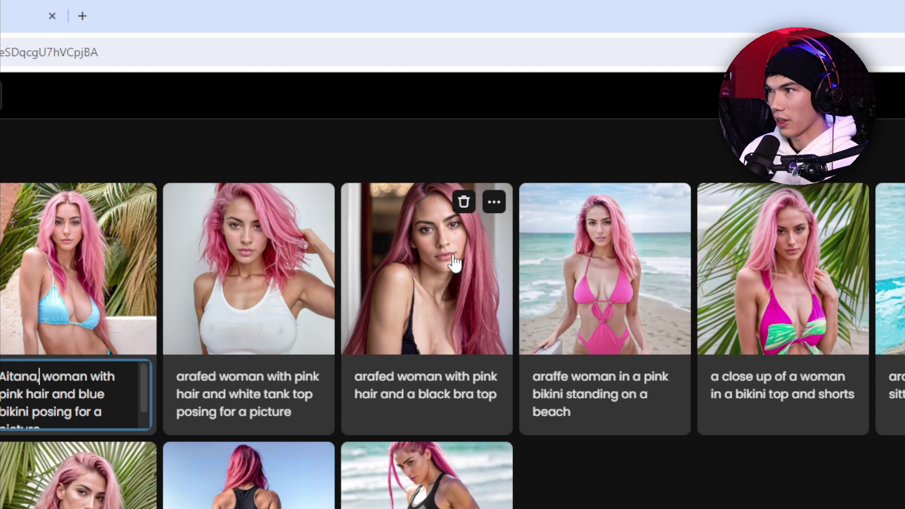
pyautogui.hotkey('shift', 'Home')
# Swap 'arafed'/'araffe' for the character's name in the tank top, black bra and pool captions
pyautogui.tripleClick(222, 376)
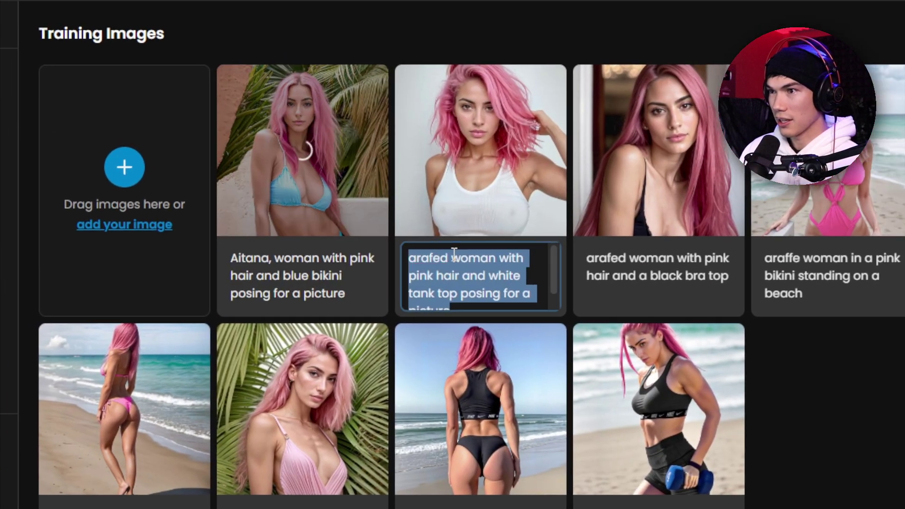
pyautogui.click(431, 258)
pyautogui.doubleClick(430, 258)
pyautogui.write('Aitana,')
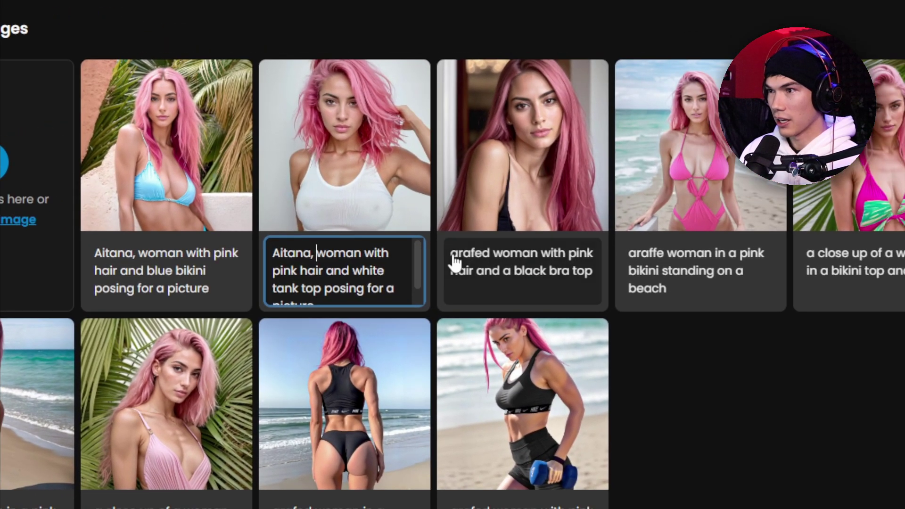
pyautogui.tripleClick(454, 262)
pyautogui.click(478, 254)
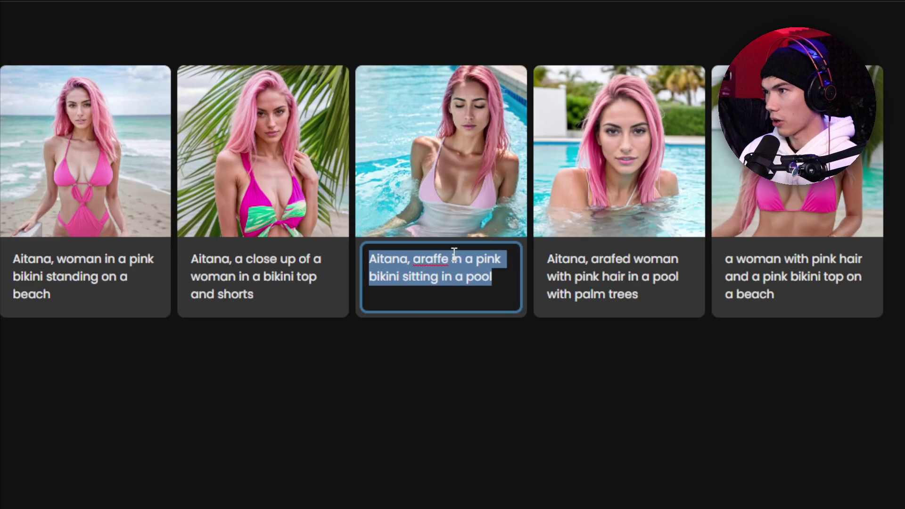
pyautogui.click(454, 255)
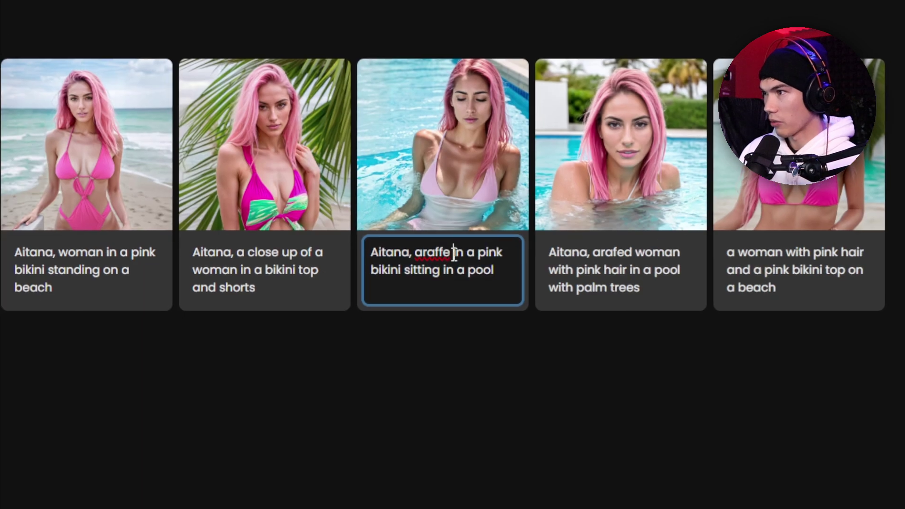
pyautogui.doubleClick(453, 254)
pyautogui.write('Aitana,')
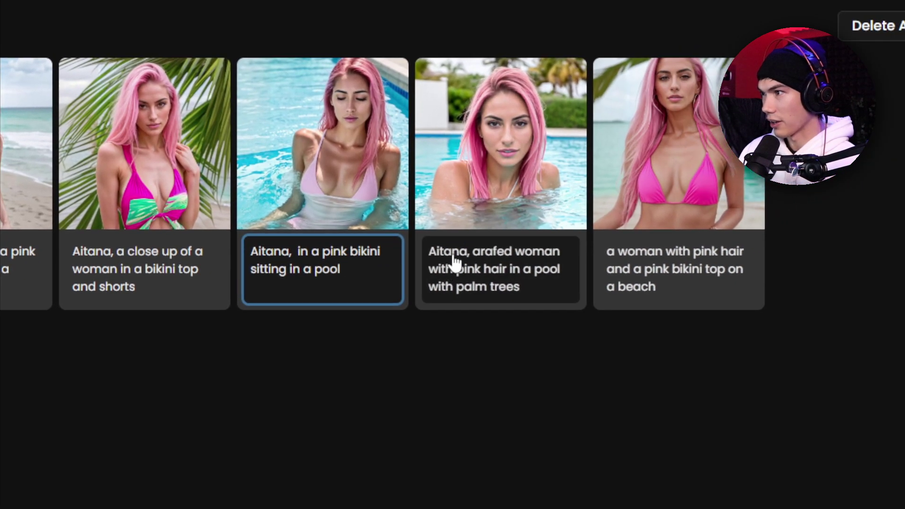
pyautogui.tripleClick(507, 250)
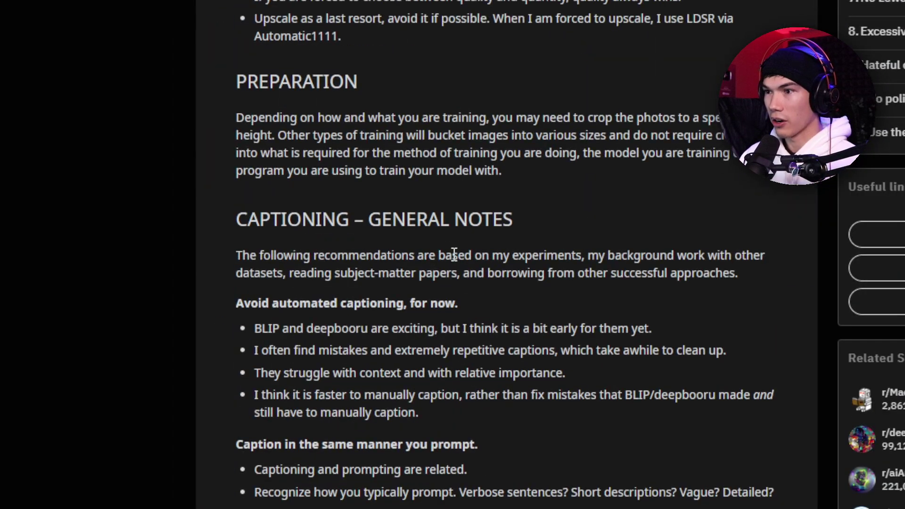
# Highlight the guide's tips on high-quality input, more variety, and quality over quantity
pyautogui.scroll(1, 455, 255)
pyautogui.scroll(8, 454, 255)
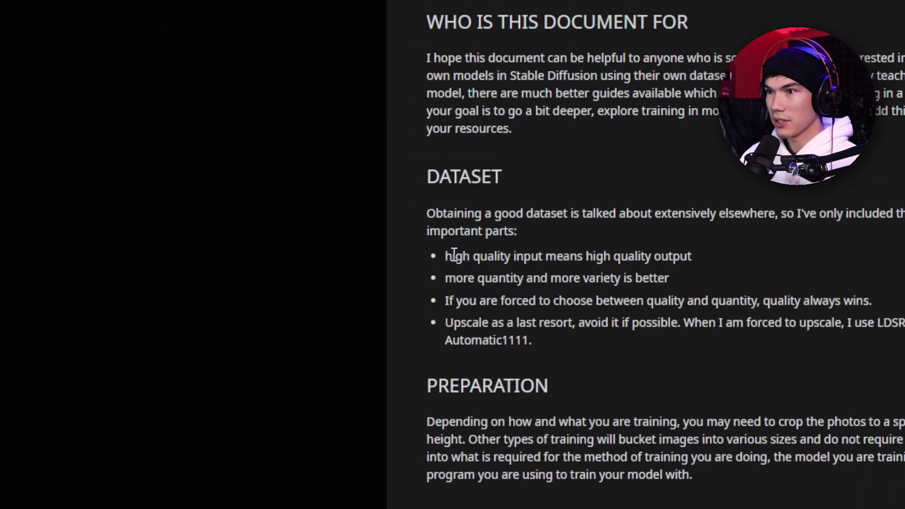
pyautogui.moveTo(446, 256); pyautogui.dragTo(540, 256)
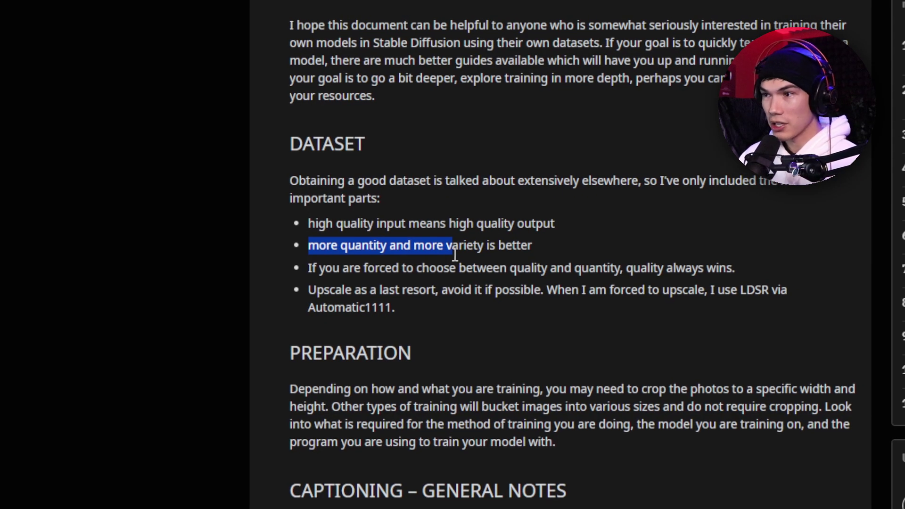
pyautogui.moveTo(414, 246); pyautogui.dragTo(484, 251)
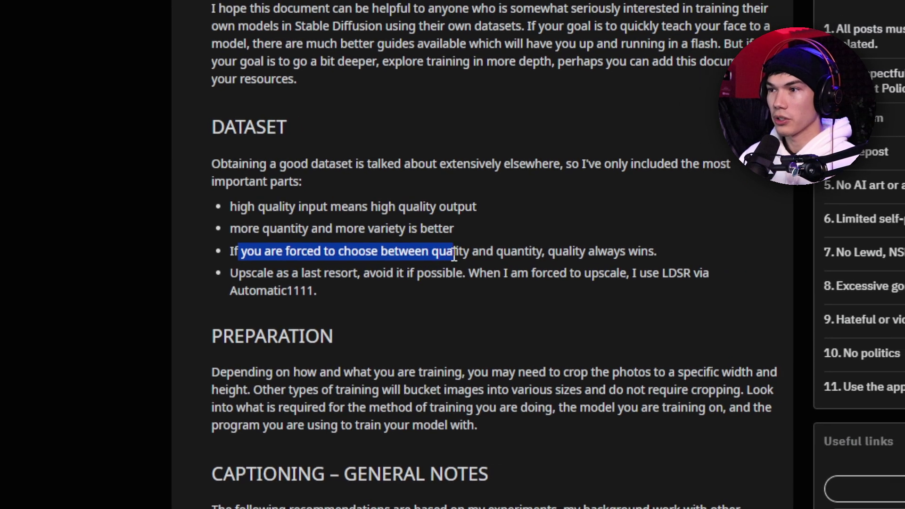
pyautogui.moveTo(455, 254); pyautogui.dragTo(540, 252)
pyautogui.click(616, 251)
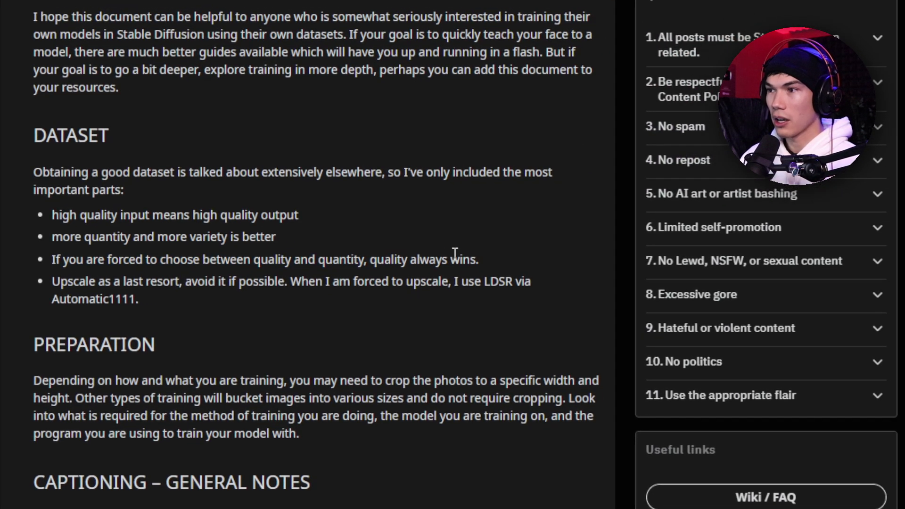
# Highlight the upscaling and cropping advice, and view the tank top and beach photos full-size
pyautogui.moveTo(33, 275); pyautogui.dragTo(194, 276)
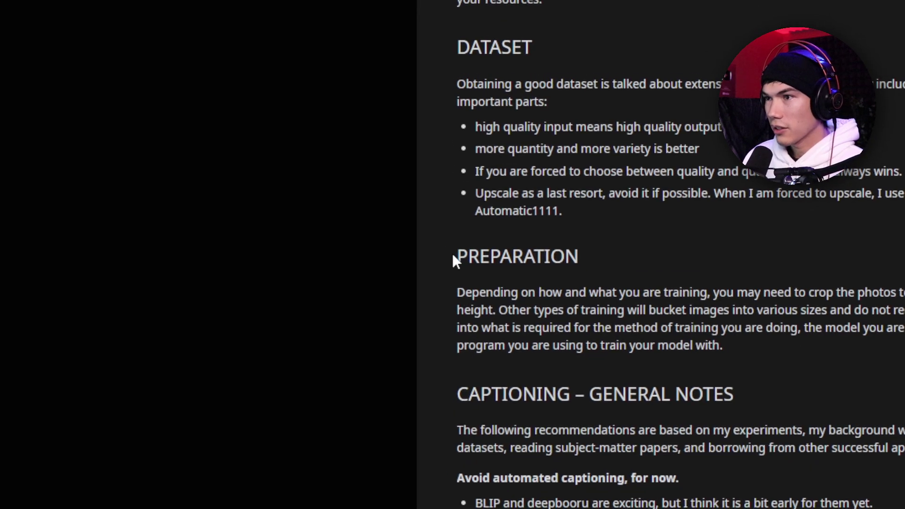
pyautogui.moveTo(196, 352); pyautogui.dragTo(302, 352)
pyautogui.moveTo(455, 255); pyautogui.dragTo(750, 255)
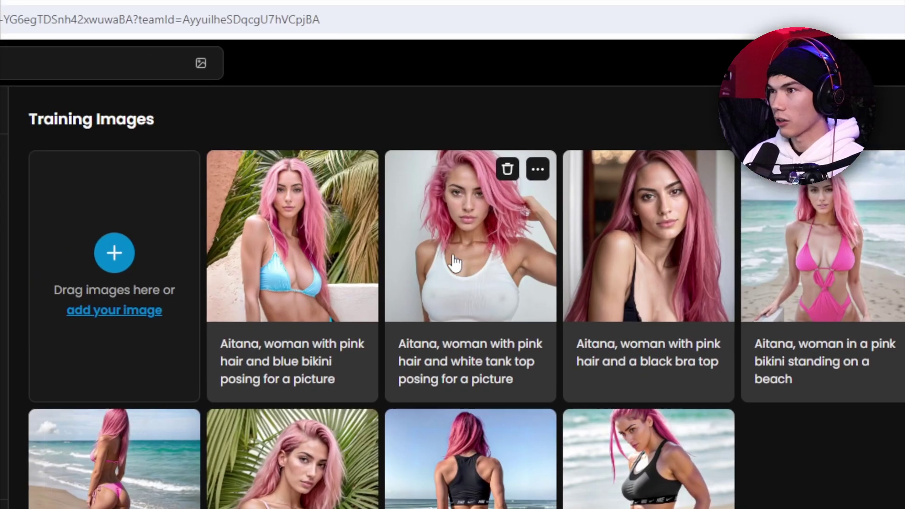
pyautogui.click(454, 263)
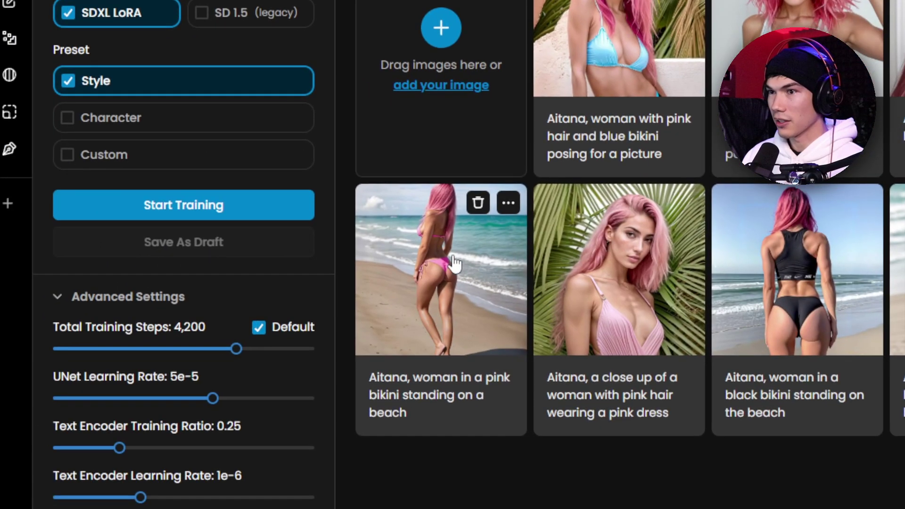
pyautogui.click(103, 293)
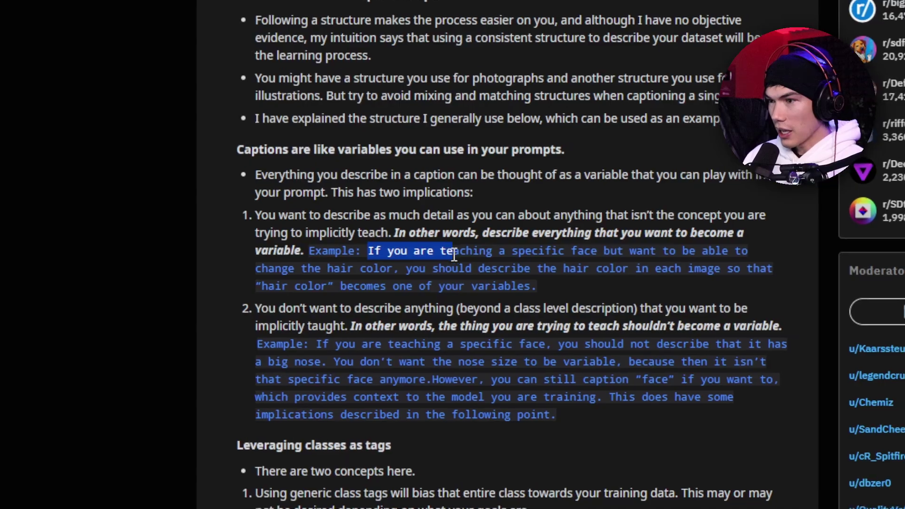
# Highlight the specific-face example and the advice to describe hair colour as a variable
pyautogui.moveTo(469, 251); pyautogui.dragTo(313, 272)
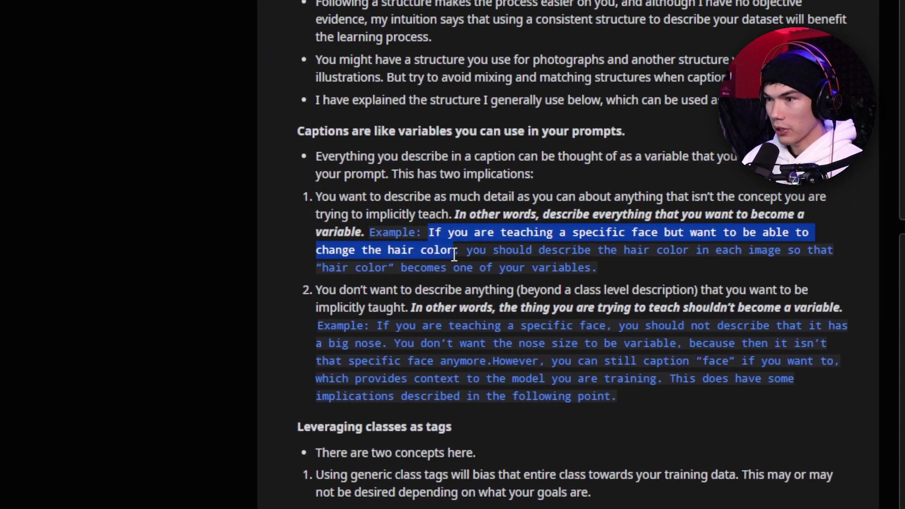
pyautogui.moveTo(493, 251); pyautogui.dragTo(686, 254)
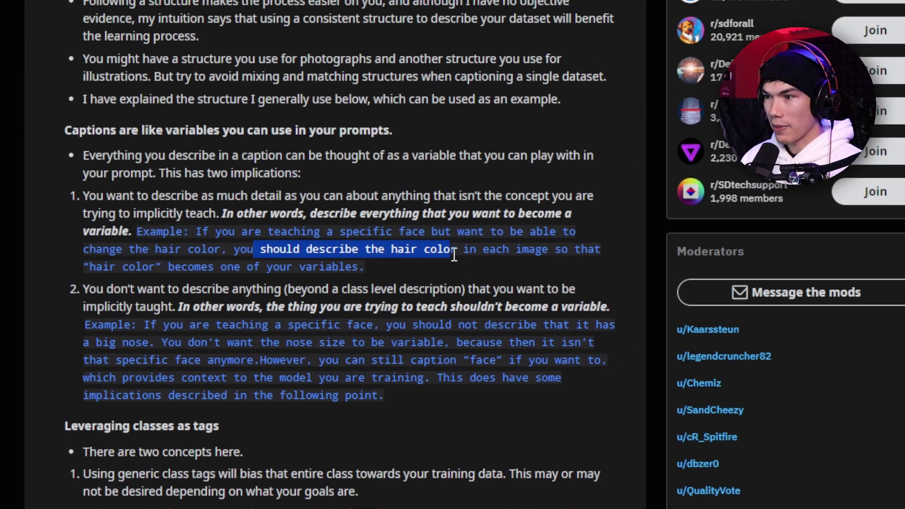
pyautogui.moveTo(455, 255); pyautogui.dragTo(625, 253)
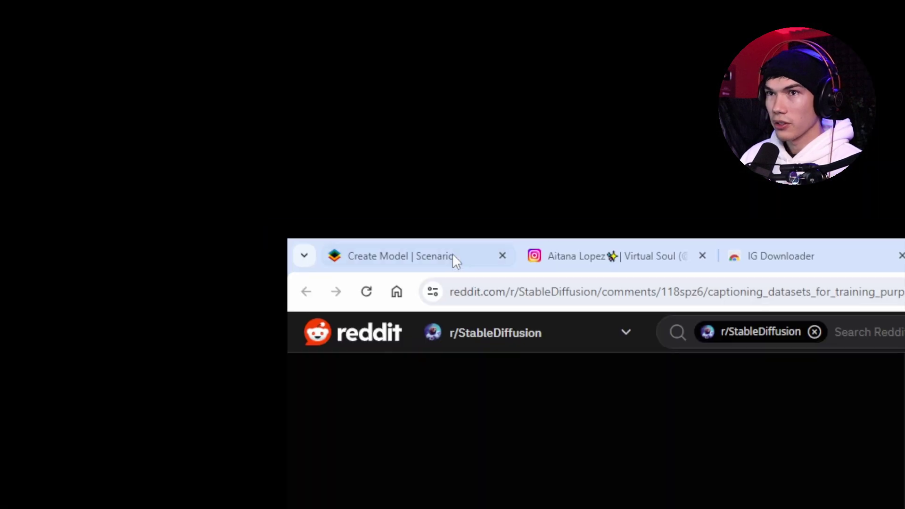
pyautogui.click(454, 256)
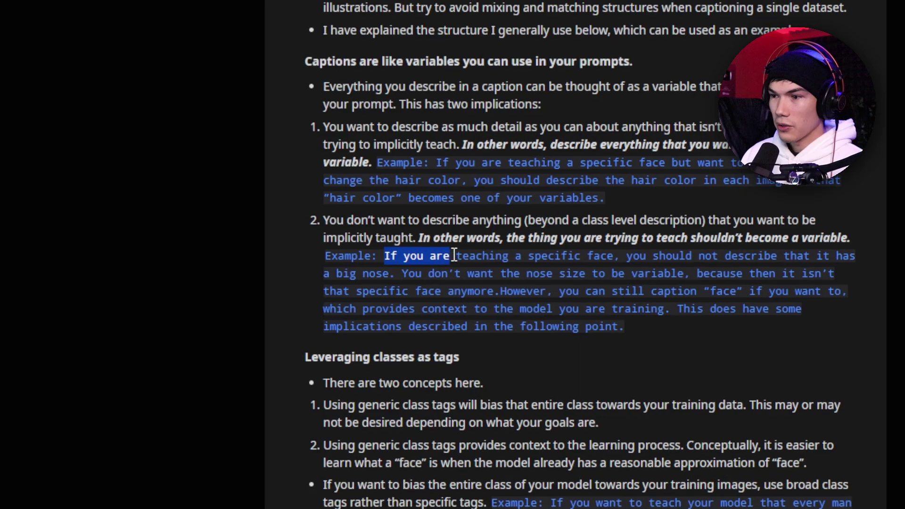
# Highlight the guide's specific-face, nose-size and face-captioning passages, then view a training photo full-size
pyautogui.moveTo(289, 248); pyautogui.dragTo(230, 265)
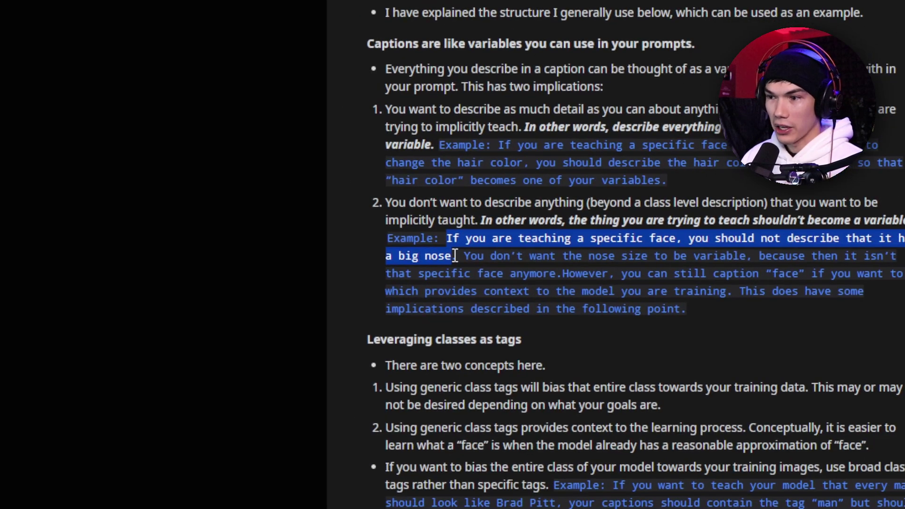
pyautogui.moveTo(455, 256); pyautogui.dragTo(750, 257)
pyautogui.moveTo(454, 254); pyautogui.dragTo(275, 273)
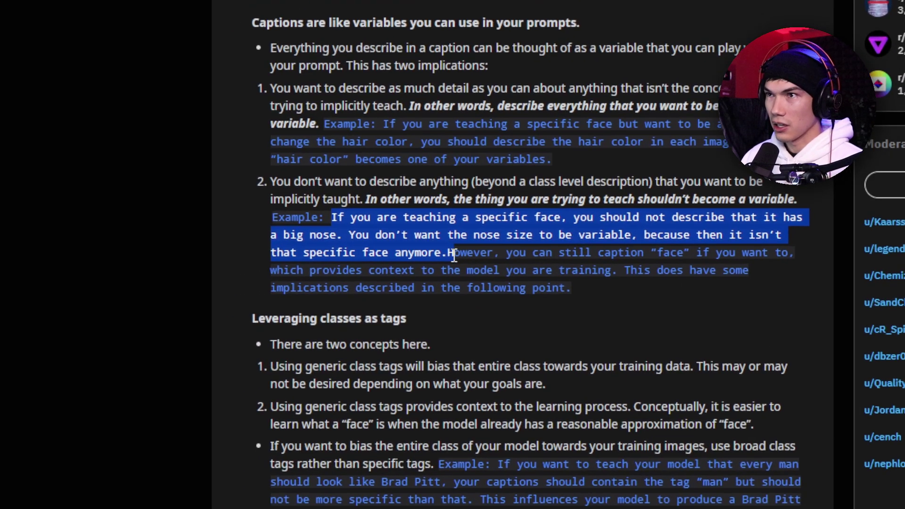
pyautogui.moveTo(454, 254); pyautogui.dragTo(618, 257)
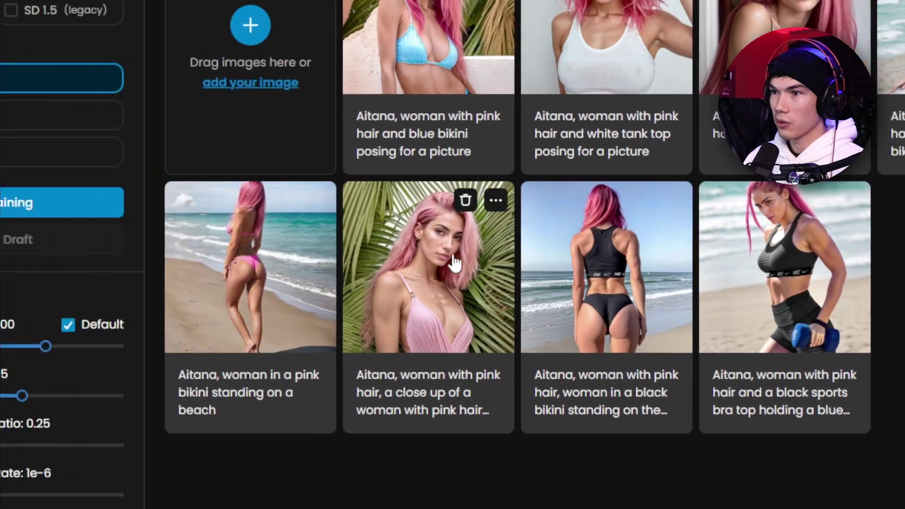
pyautogui.click(99, 255)
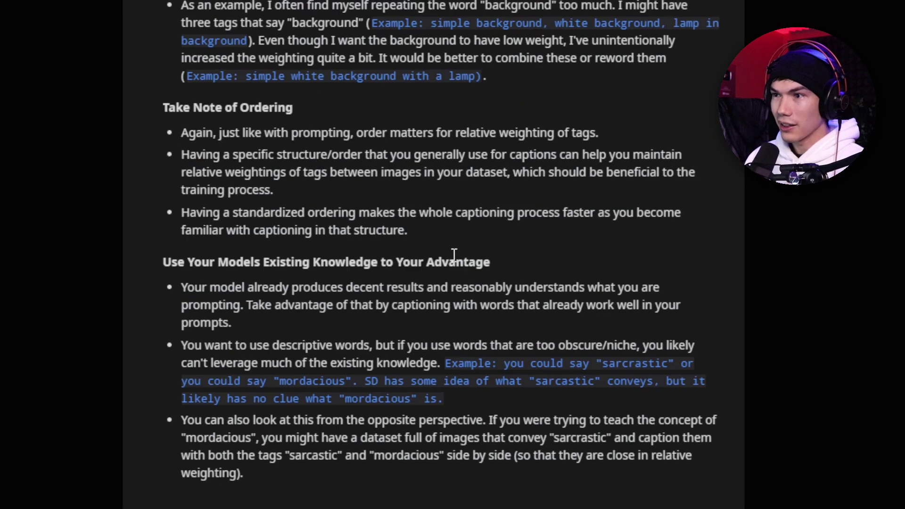
pyautogui.scroll(15, 454, 255)
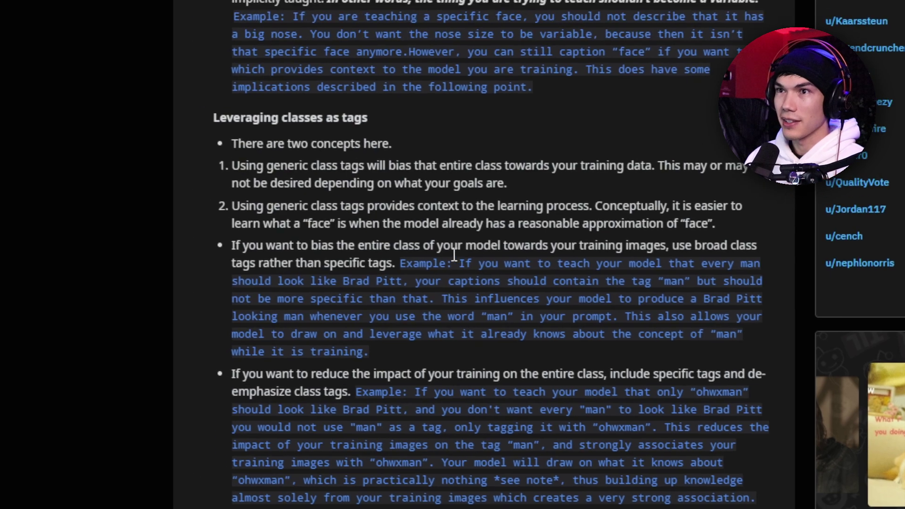
pyautogui.scroll(15, 454, 255)
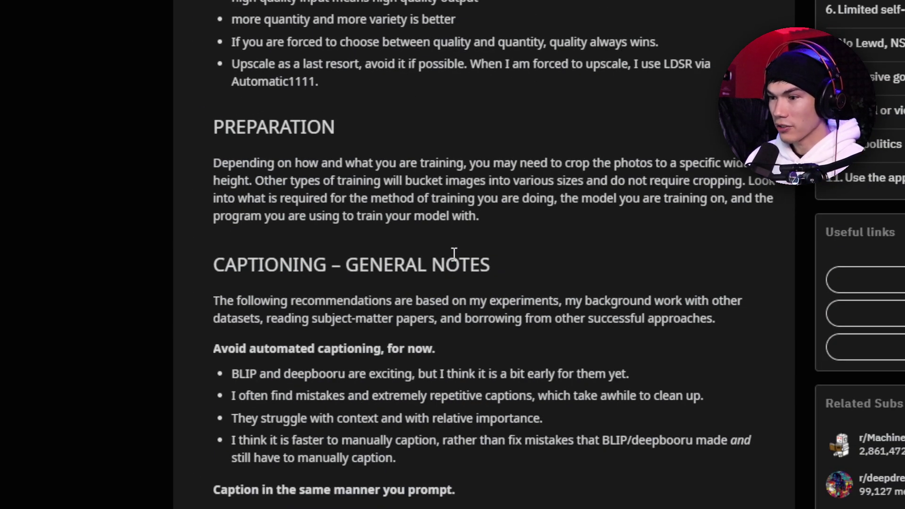
pyautogui.scroll(-15, 454, 255)
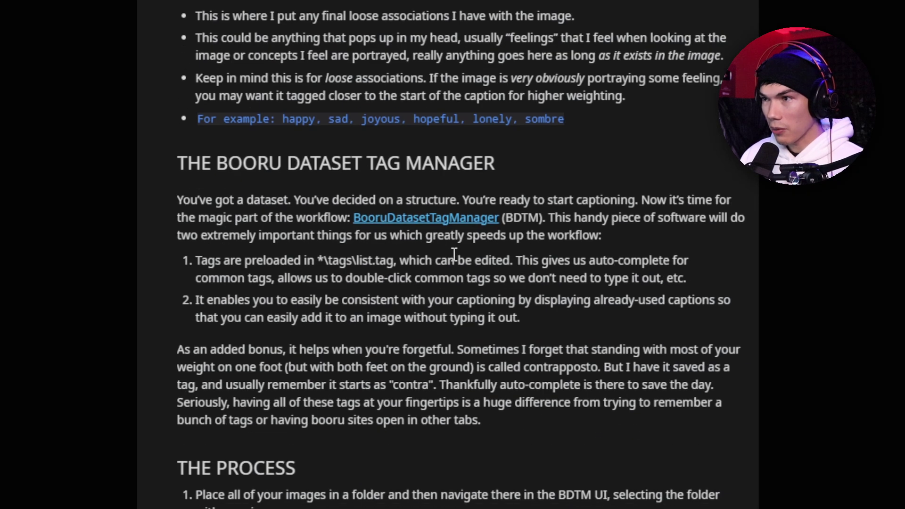
pyautogui.scroll(-20, 454, 255)
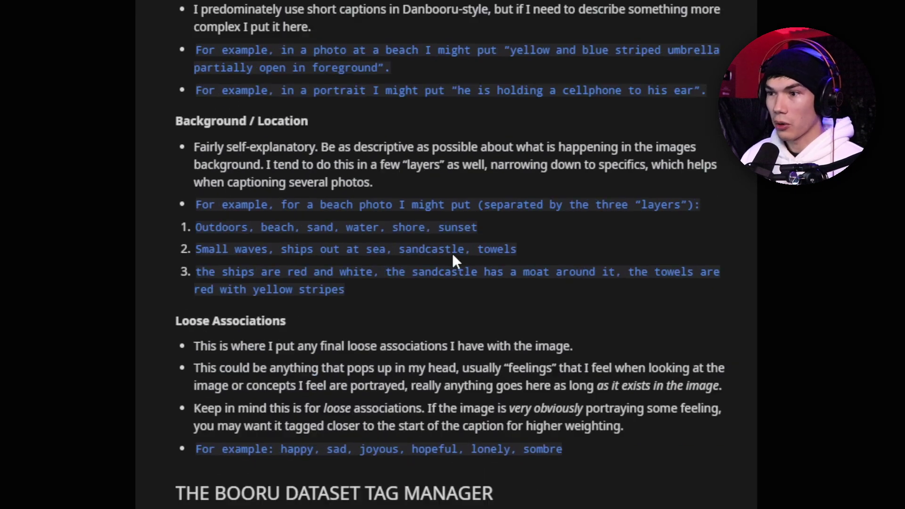
pyautogui.scroll(20, 455, 257)
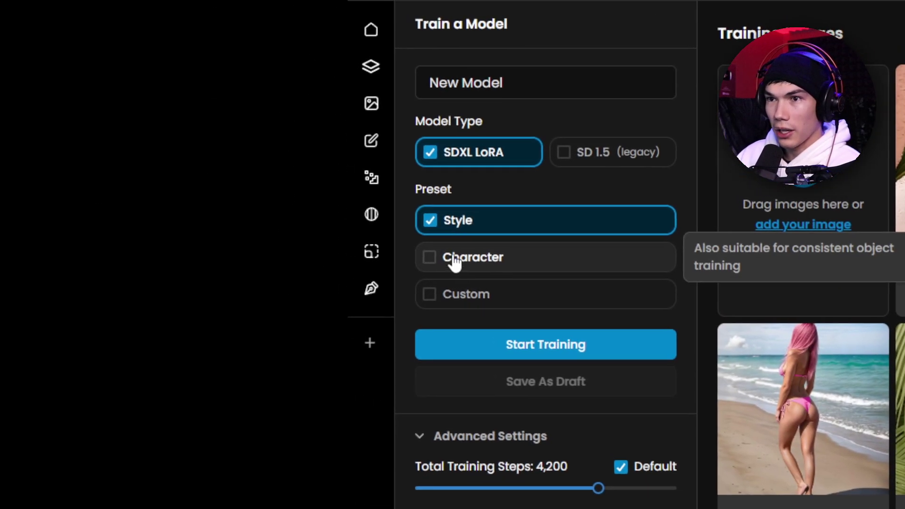
# Start training the character LoRA using the Character preset
pyautogui.click(454, 261)
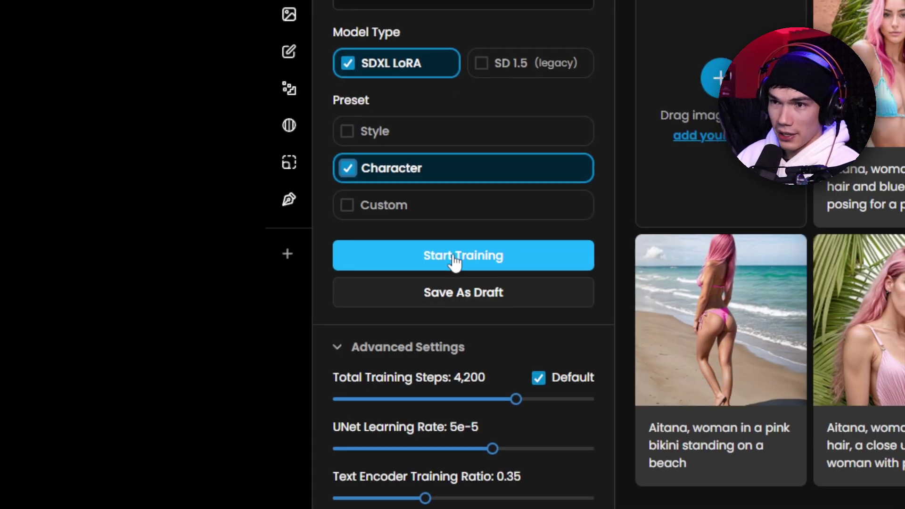
pyautogui.click(507, 165)
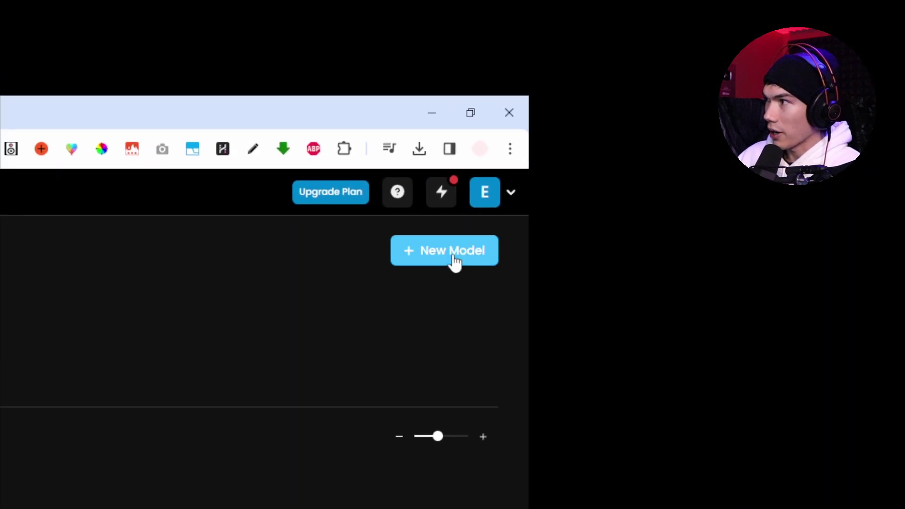
# Start composing a new model and add your custom New Model LoRA to the blend
pyautogui.click(454, 259)
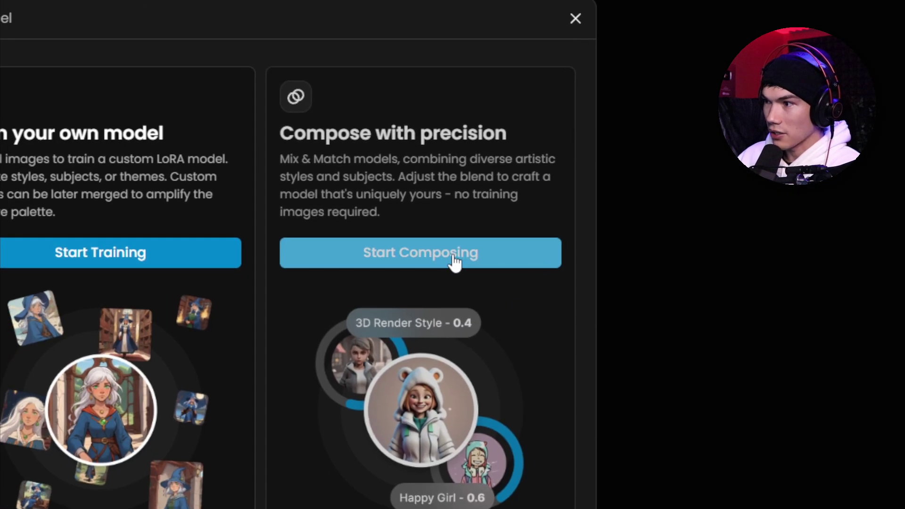
pyautogui.click(454, 260)
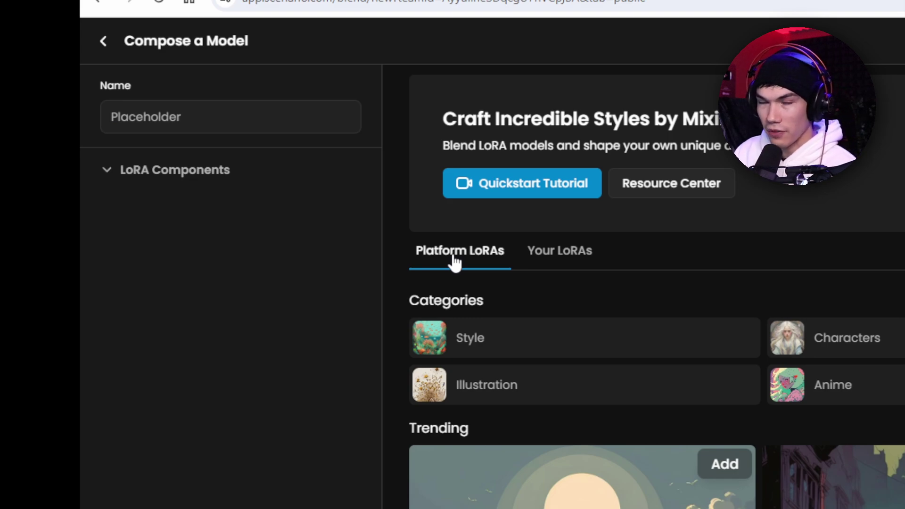
pyautogui.scroll(-15, 453, 262)
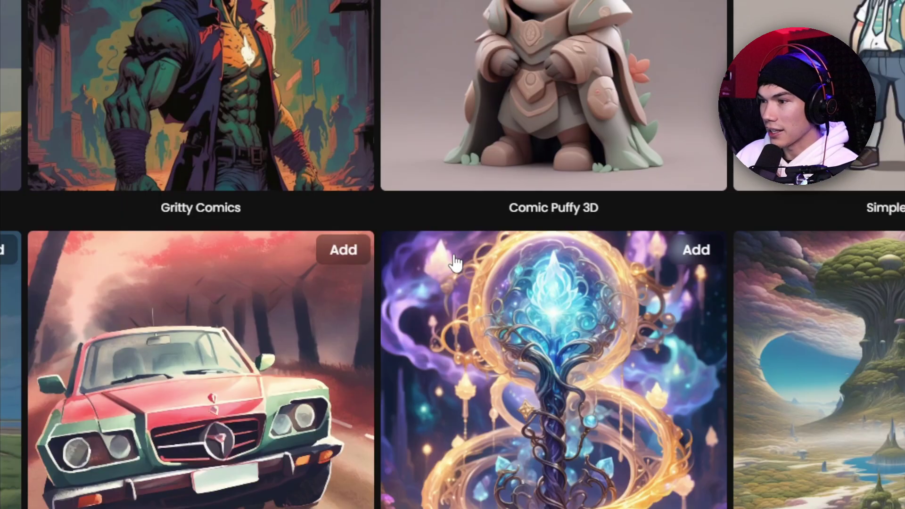
pyautogui.scroll(-15, 454, 262)
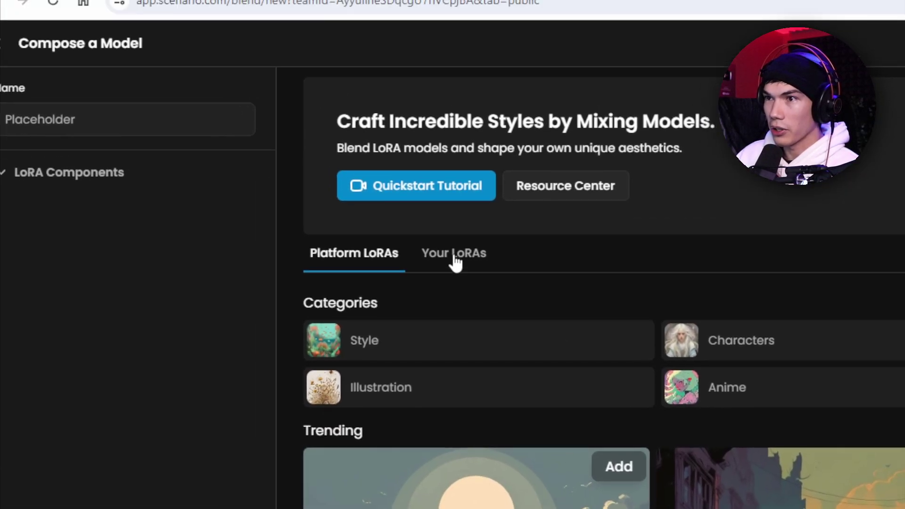
pyautogui.click(431, 278)
pyautogui.click(621, 313)
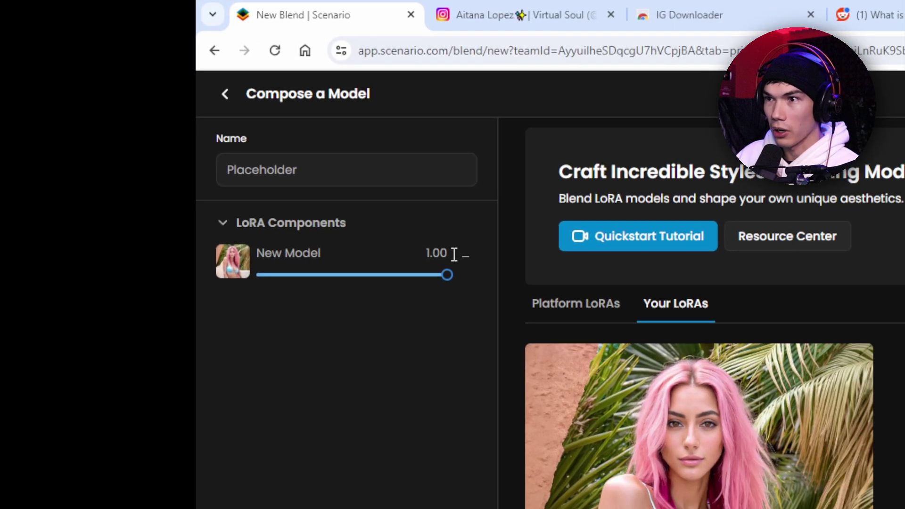
# Browse the Platform LoRAs gallery for a style model to blend in
pyautogui.click(771, 331)
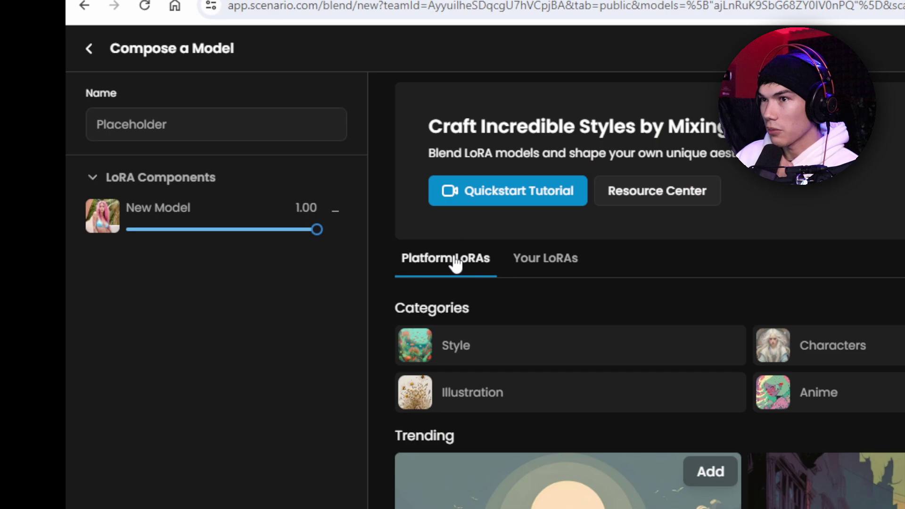
pyautogui.scroll(-20, 454, 262)
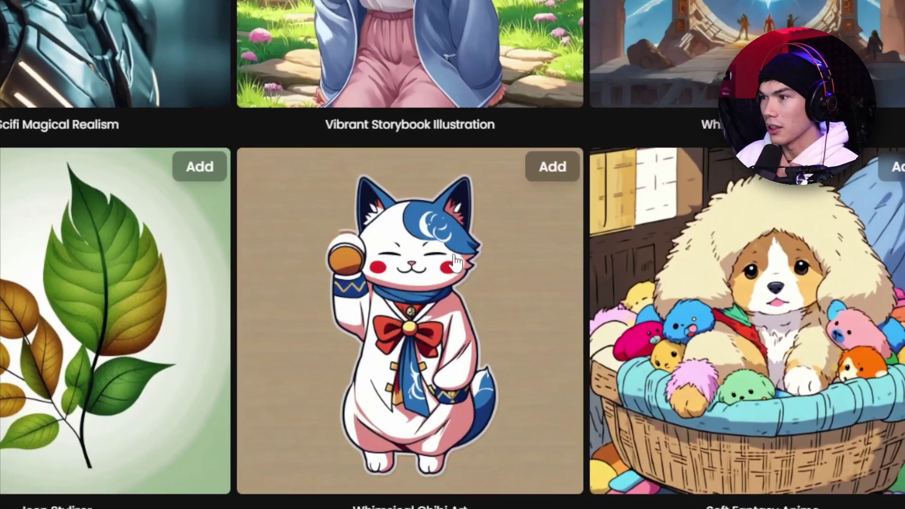
pyautogui.scroll(-10, 454, 262)
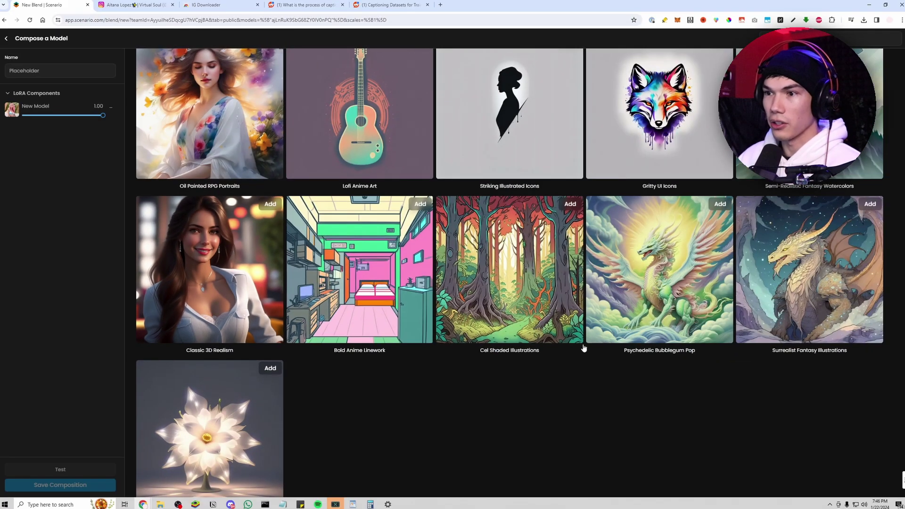
pyautogui.scroll(10, 639, 401)
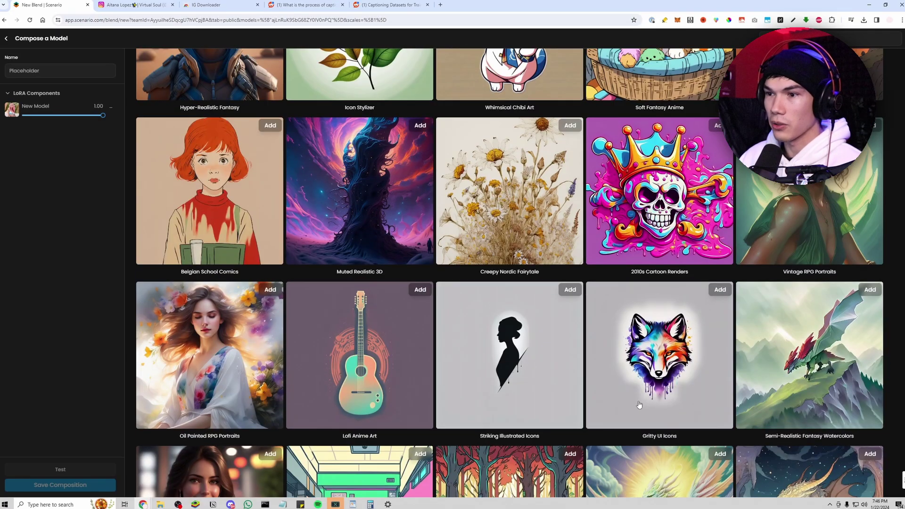
pyautogui.scroll(-11, 413, 333)
pyautogui.scroll(5, 412, 333)
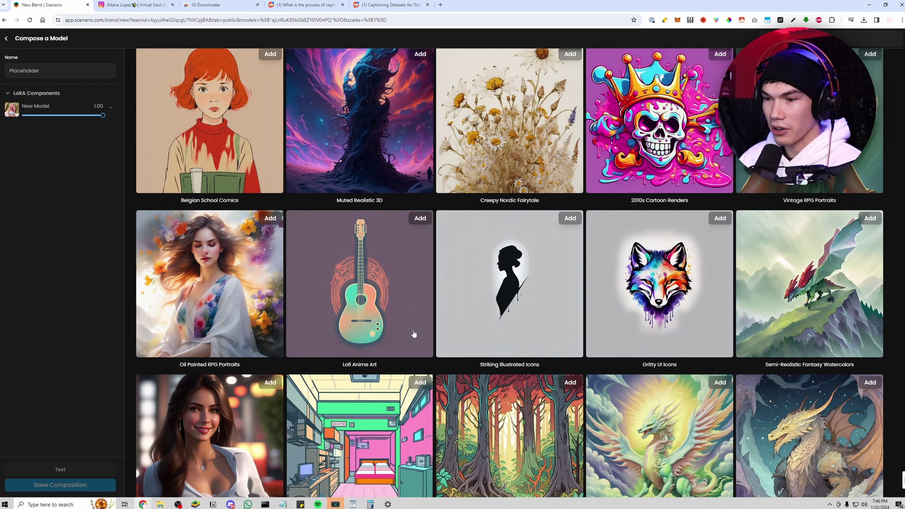
pyautogui.scroll(-5, 414, 334)
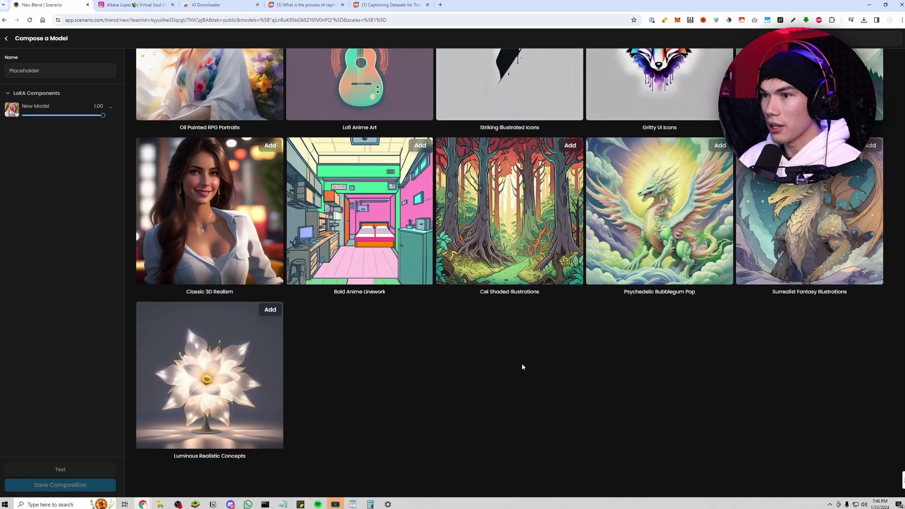
pyautogui.scroll(16, 521, 366)
pyautogui.scroll(5, 502, 398)
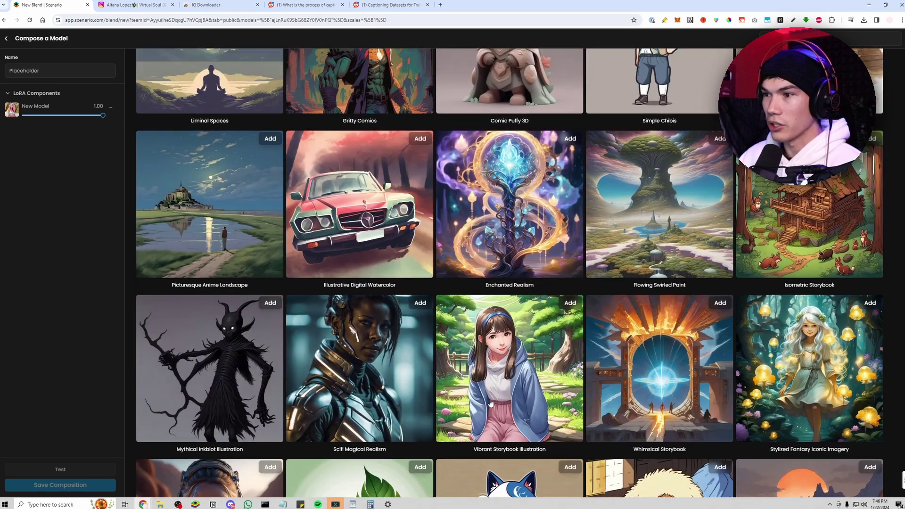
pyautogui.scroll(-11, 497, 394)
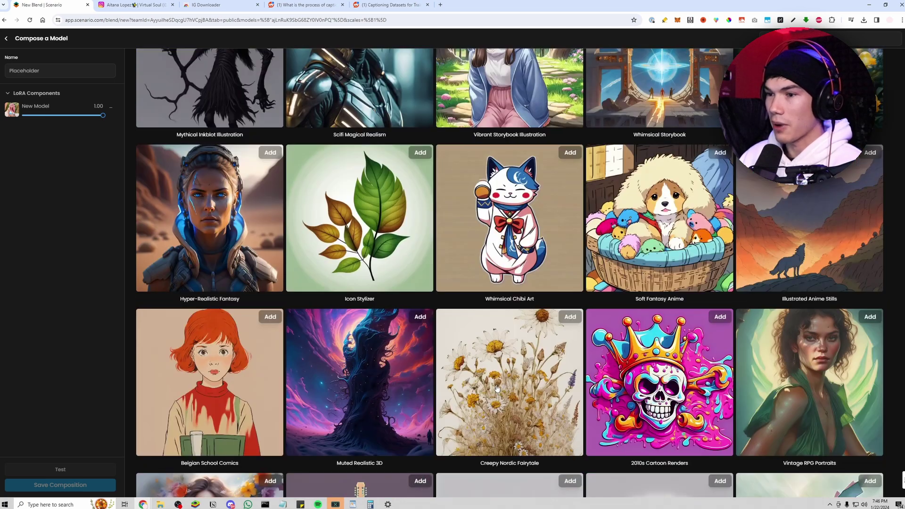
# Open Civitai in a new tab and browse its Models listing
pyautogui.hotkey('ctrl', 't')
pyautogui.click(133, 21)
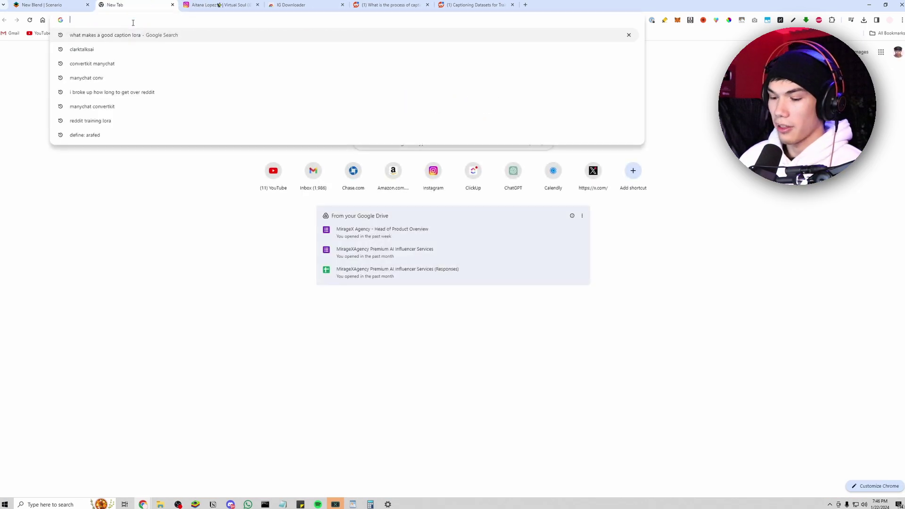
pyautogui.write('civitai')
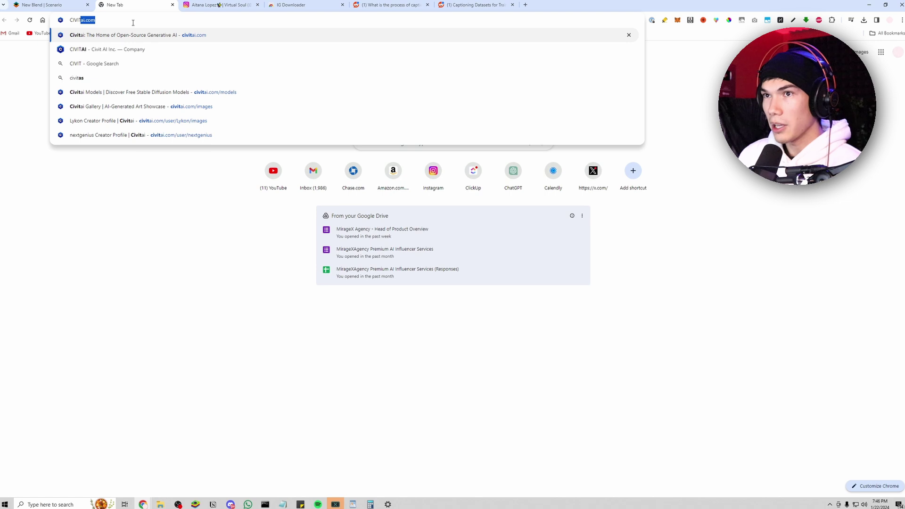
pyautogui.press('Return')
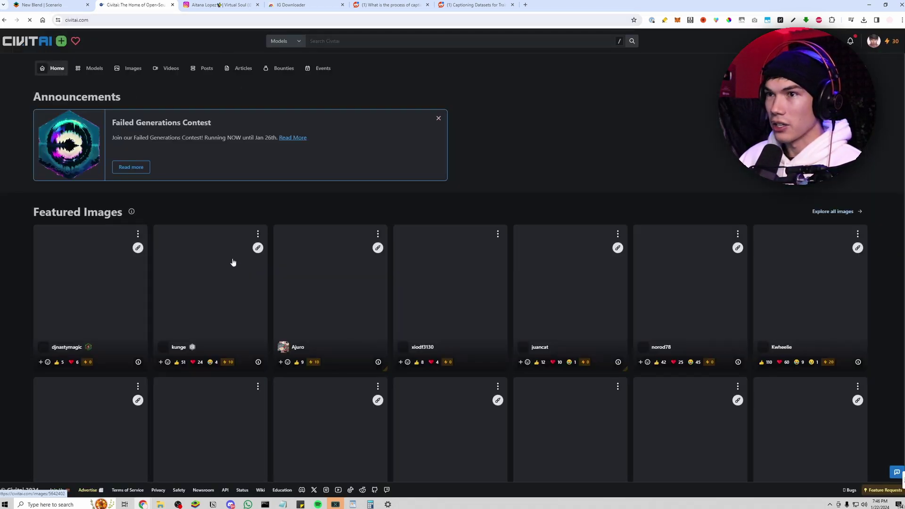
pyautogui.click(94, 68)
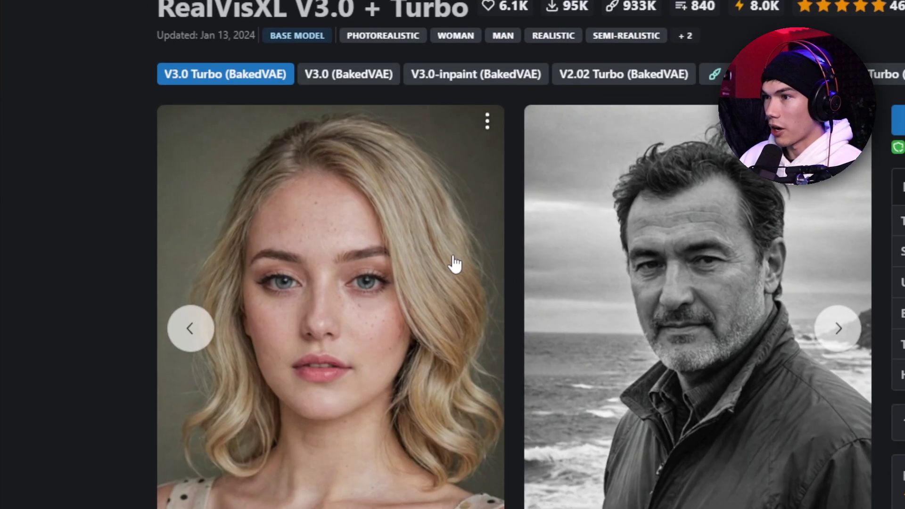
# Page through the RealVisXL V3.0 + Turbo example images, then return to Scenario
pyautogui.click(510, 237)
pyautogui.click(511, 238)
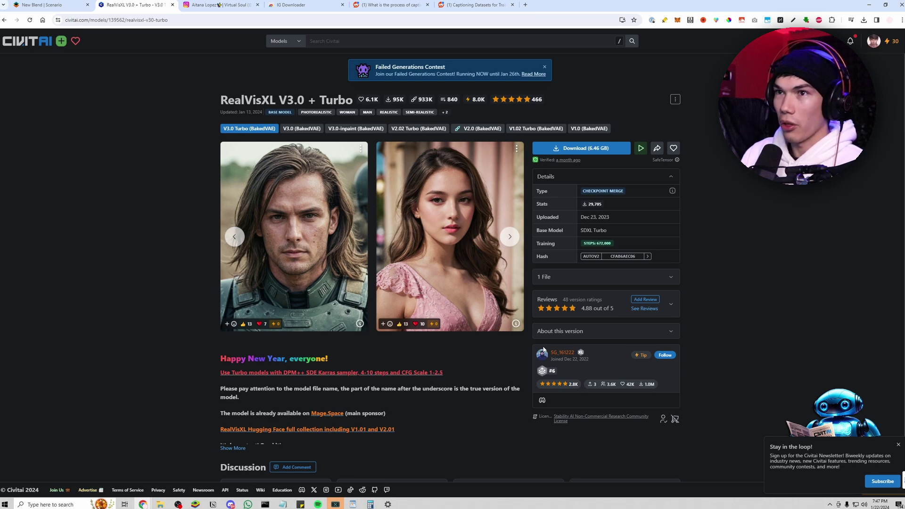
pyautogui.click(60, 6)
# Scroll the public models gallery and add Classic 3D Realism to the blend
pyautogui.scroll(5, 284, 253)
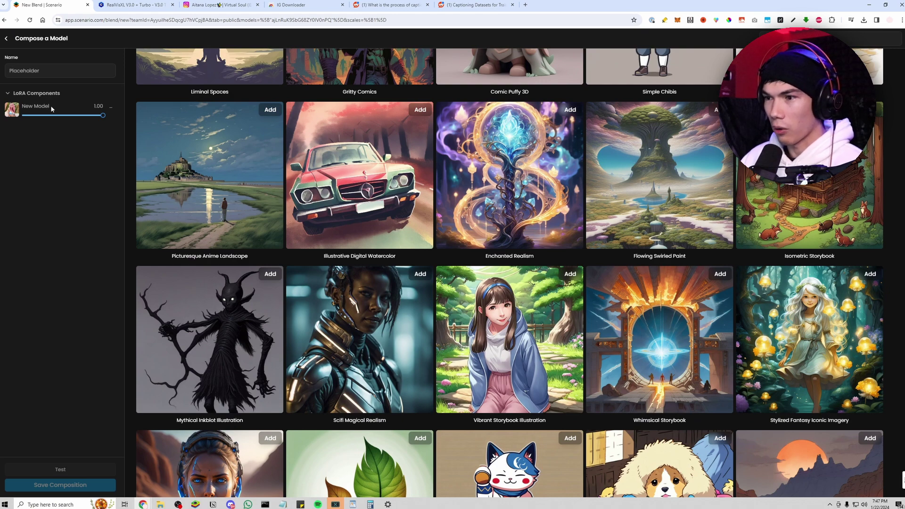
pyautogui.scroll(5, 379, 310)
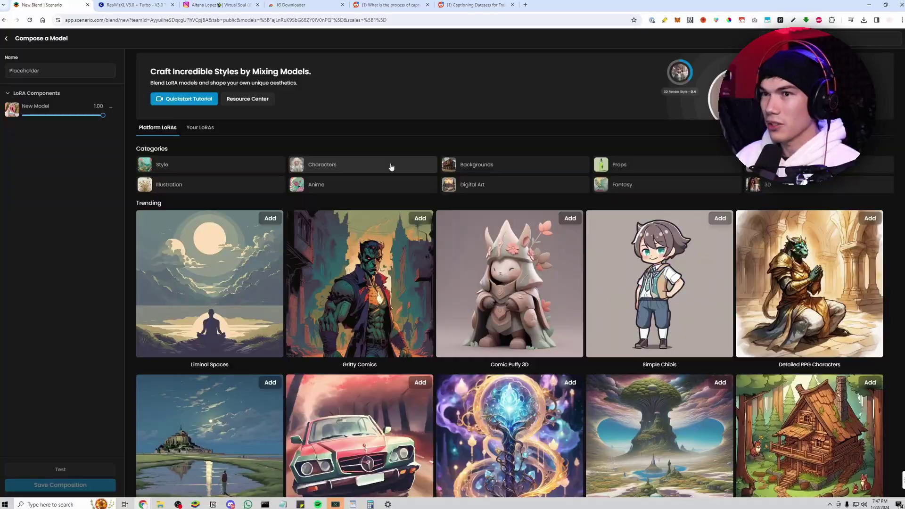
pyautogui.scroll(-3, 426, 137)
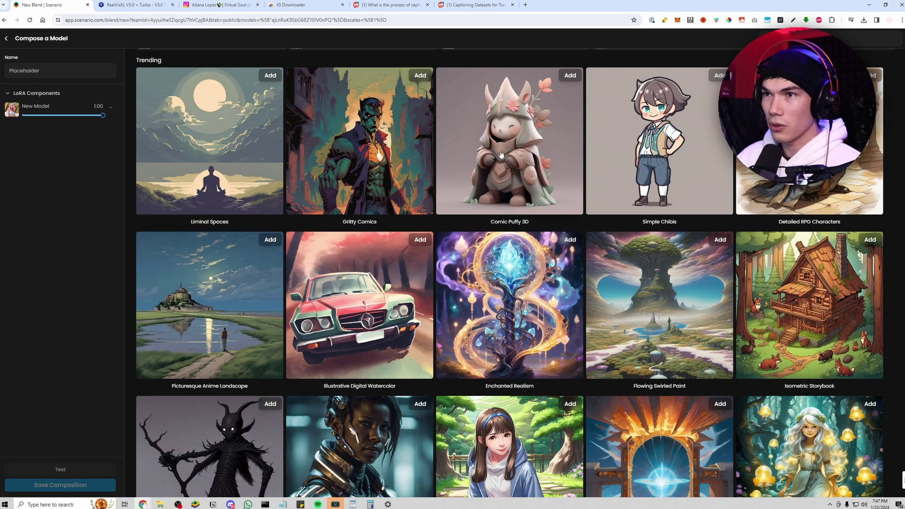
pyautogui.scroll(3, 306, 203)
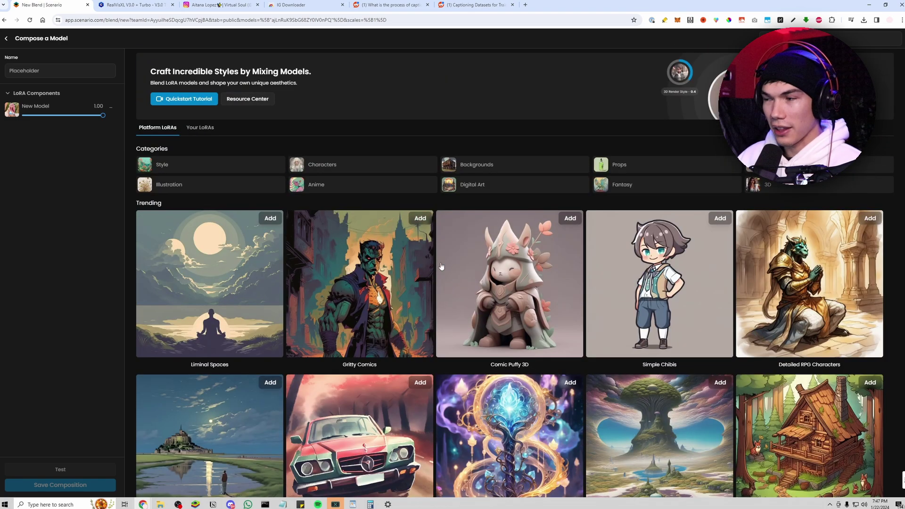
pyautogui.scroll(-5, 471, 267)
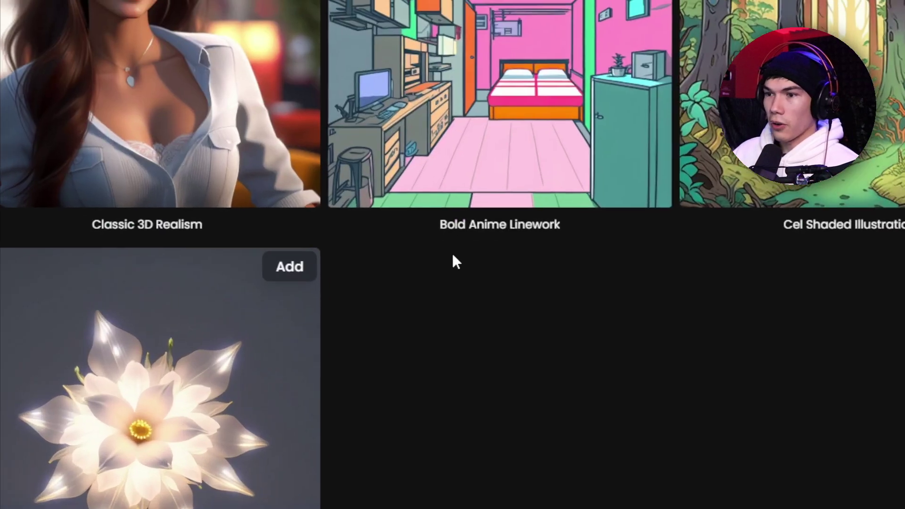
pyautogui.scroll(10, 327, 227)
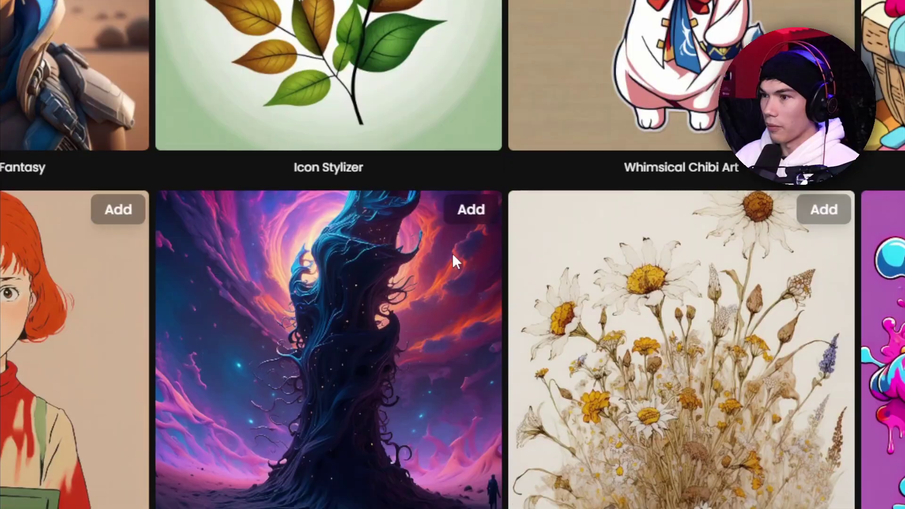
pyautogui.scroll(-5, 454, 261)
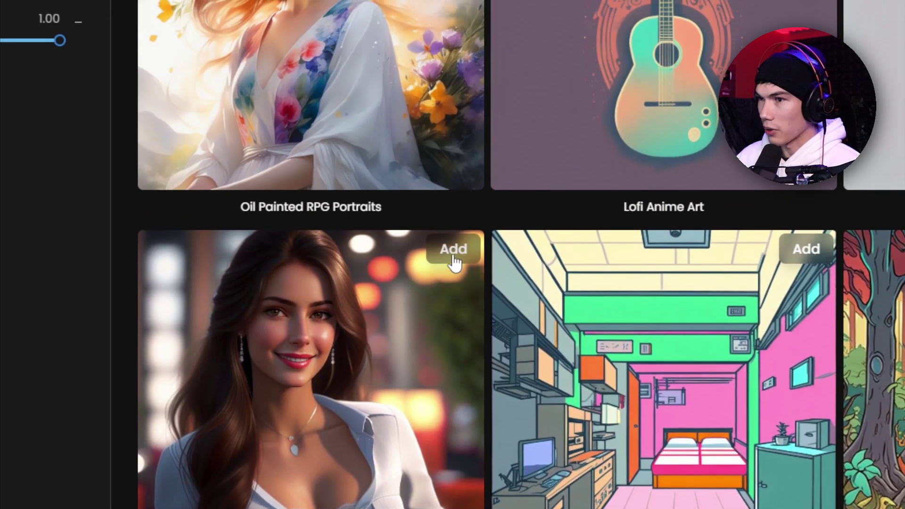
pyautogui.click(454, 250)
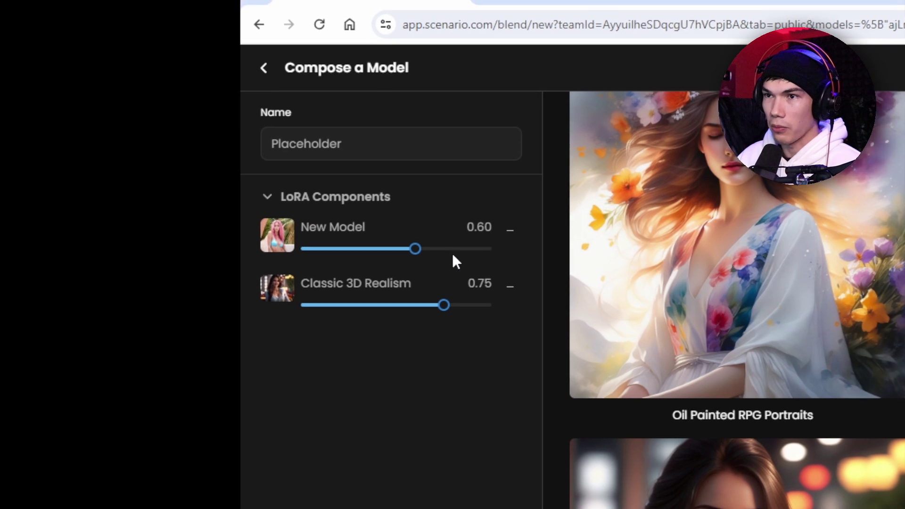
# Weight the New Model LoRA at 0.90 and Classic 3D Realism at 0.30
pyautogui.click(446, 249)
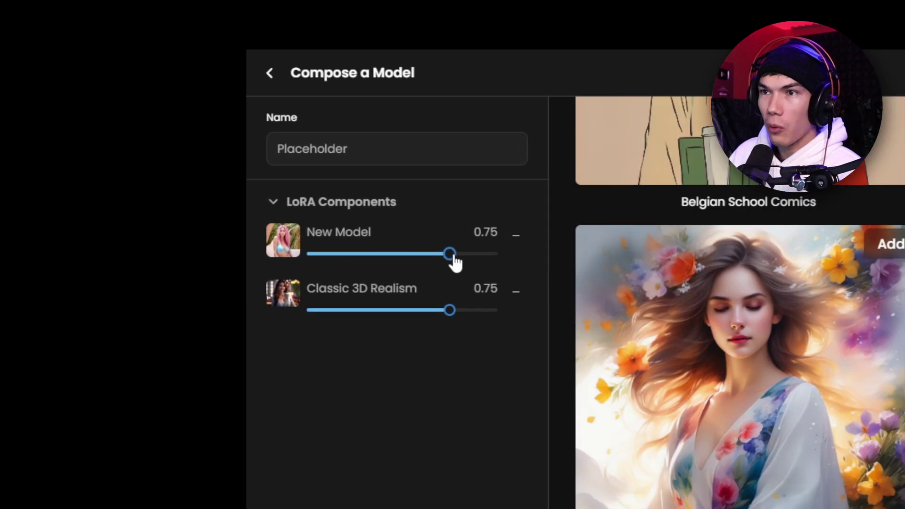
pyautogui.moveTo(450, 255)
pyautogui.mouseDown()
pyautogui.moveTo(422, 255)
pyautogui.moveTo(486, 257)
pyautogui.moveTo(450, 263)
pyautogui.mouseUp()
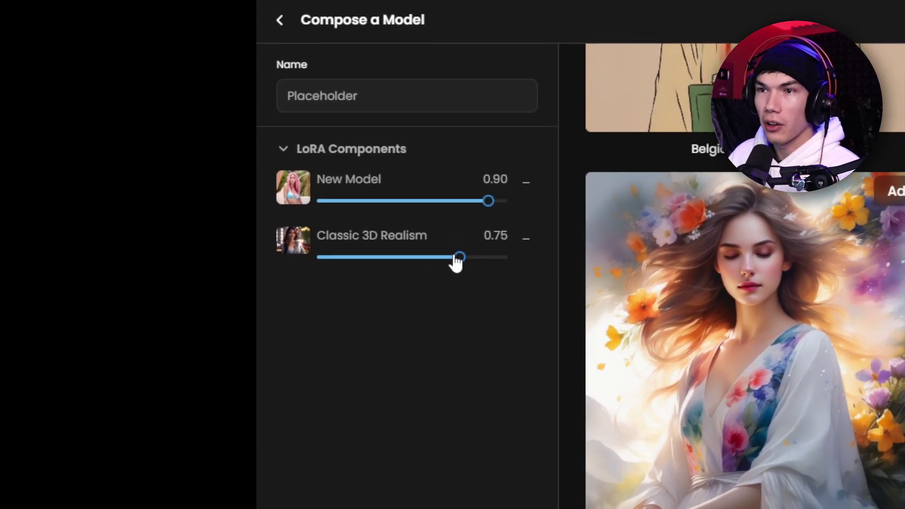
pyautogui.moveTo(459, 257)
pyautogui.mouseDown()
pyautogui.moveTo(384, 257)
pyautogui.moveTo(448, 257)
pyautogui.mouseUp()
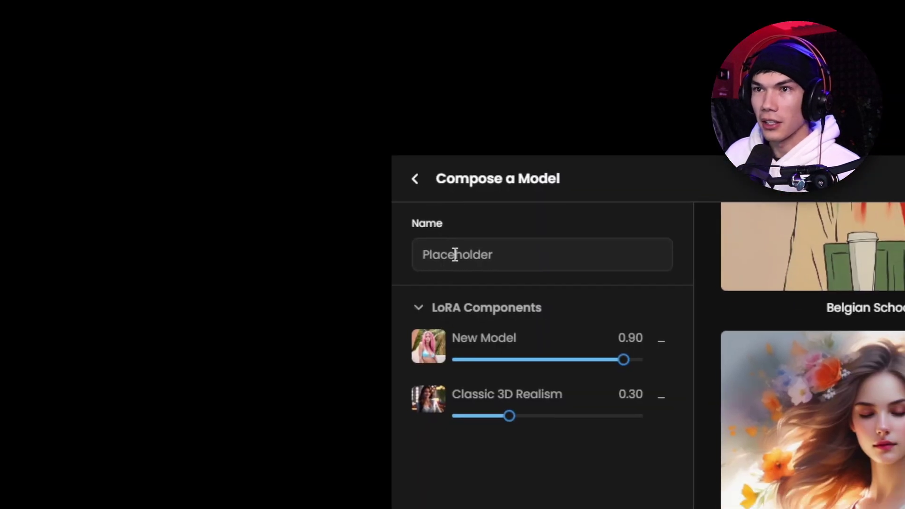
pyautogui.click(455, 255)
# Name the blend TEST3 and prompt the character as 'woman with pink hair, working at the office, in front of a computer'
pyautogui.write('TEST3')
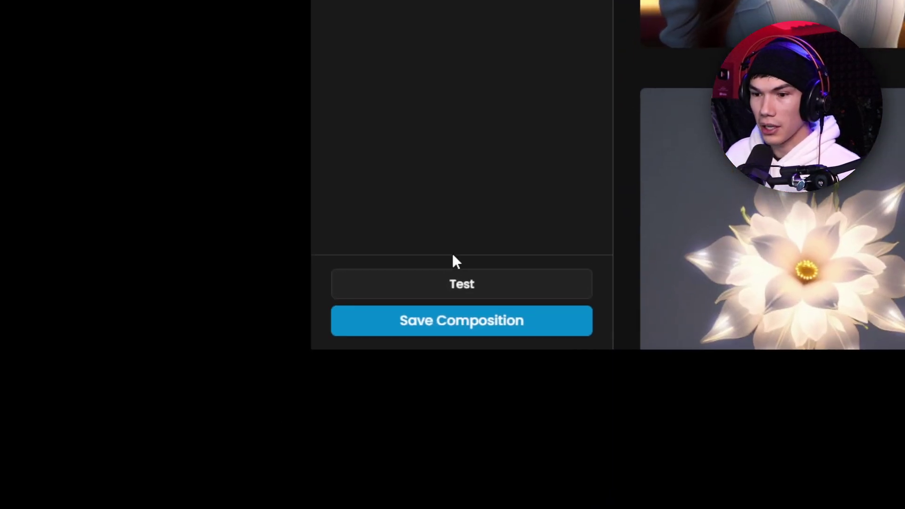
pyautogui.click(455, 261)
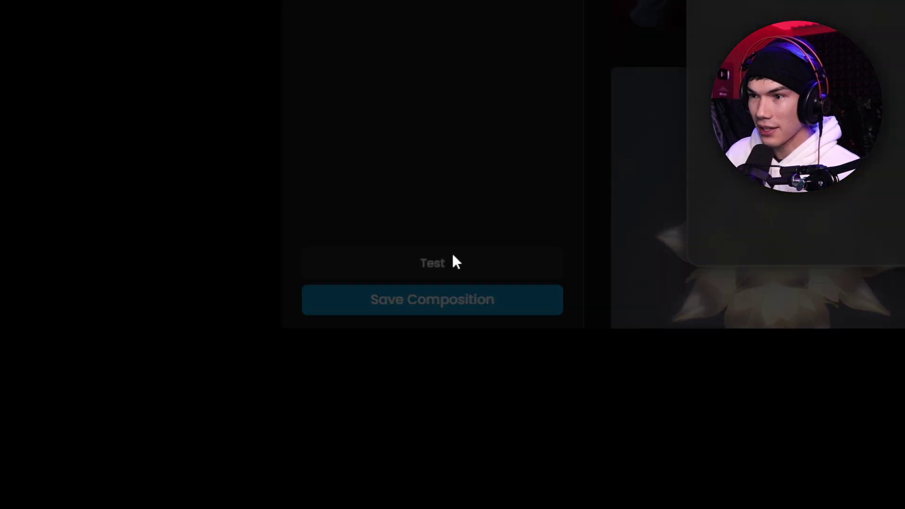
pyautogui.write('Aitana,')
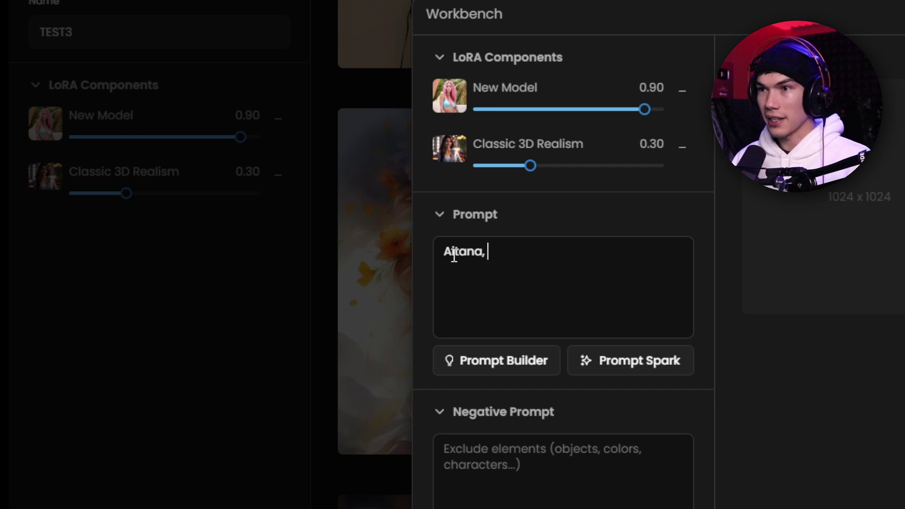
pyautogui.write(' woman with pink h')
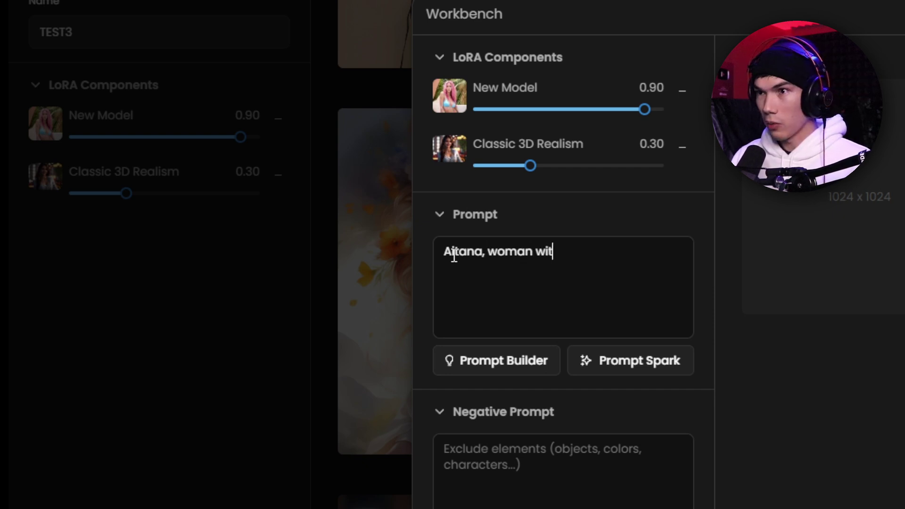
pyautogui.write('air, working a')
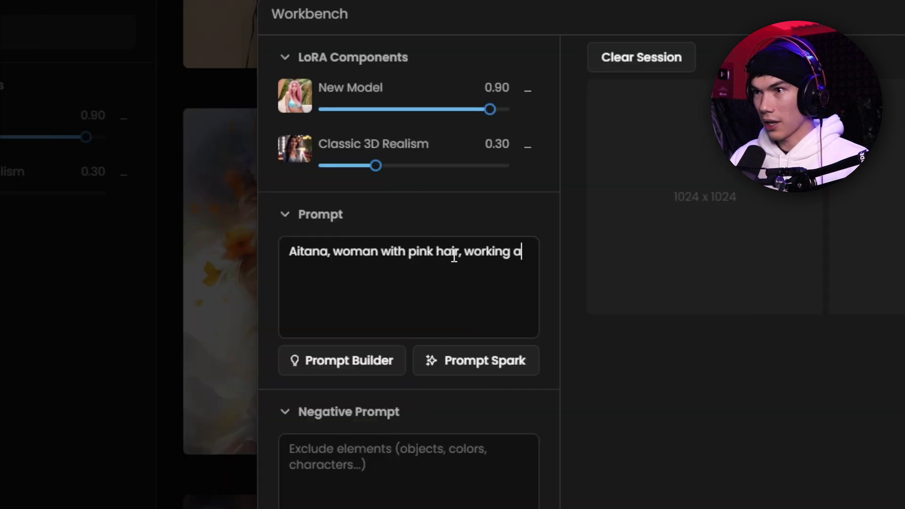
pyautogui.write('t the office, in front of a comp')
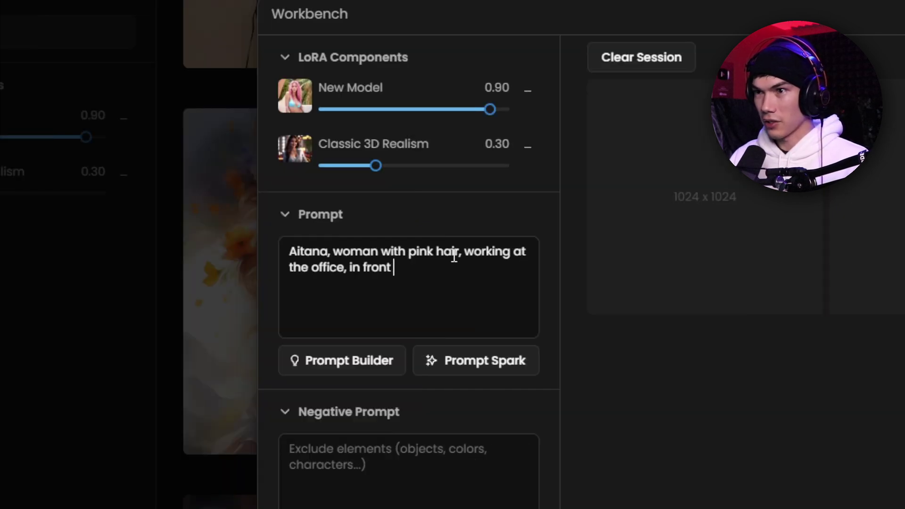
pyautogui.write('uter')
# Exclude beach, bikini, cartoon in the negative prompt and generate test images
pyautogui.click(346, 455)
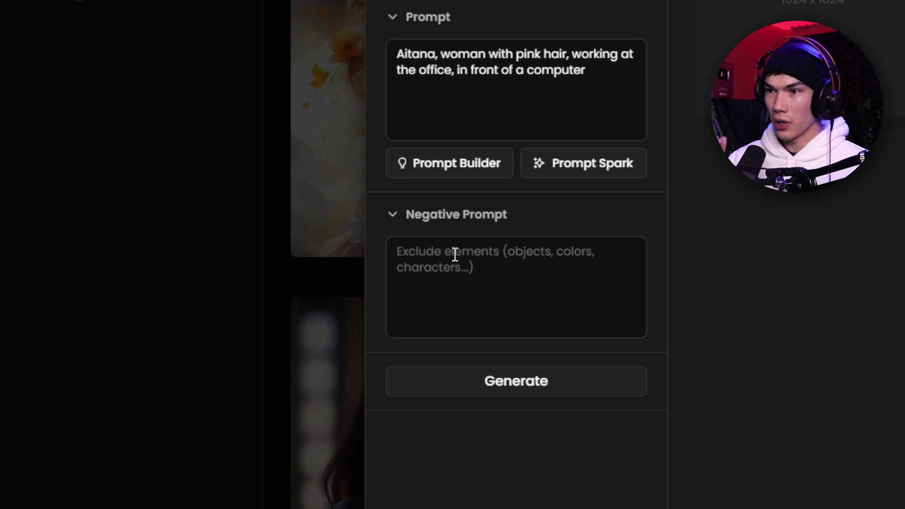
pyautogui.click(455, 254)
pyautogui.write('bed')
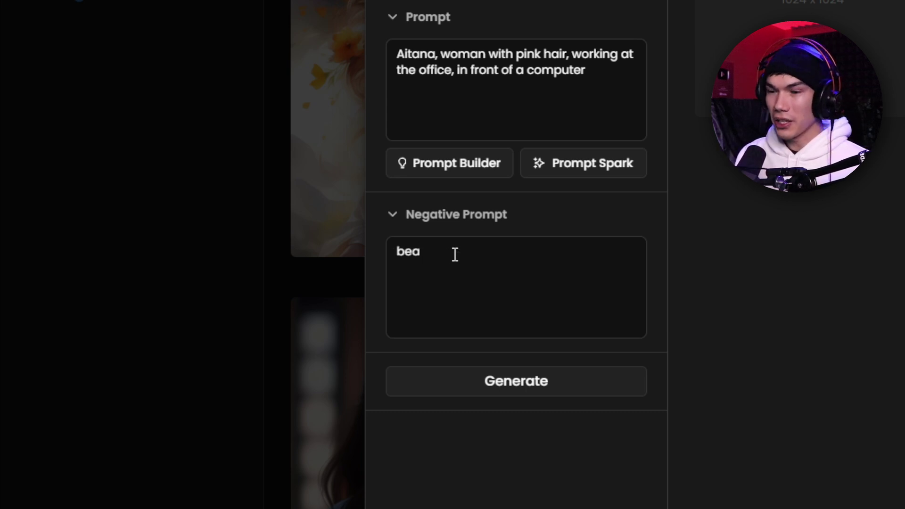
pyautogui.write('ch, bri')
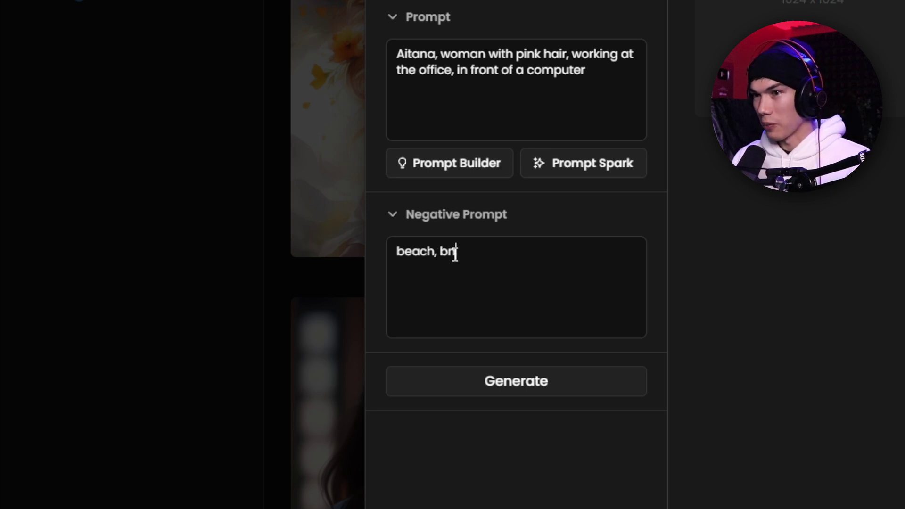
pyautogui.press('BackSpace')
pyautogui.press('BackSpace')
pyautogui.write('ikini')
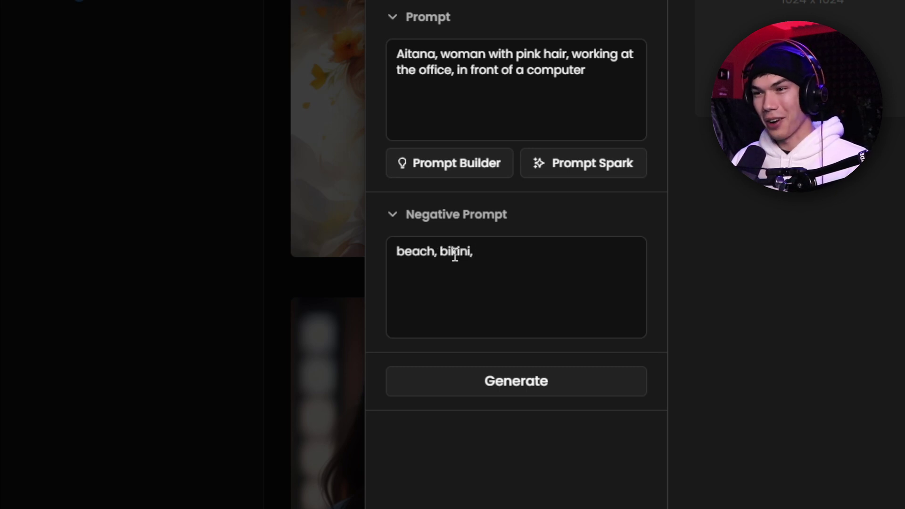
pyautogui.write(',')
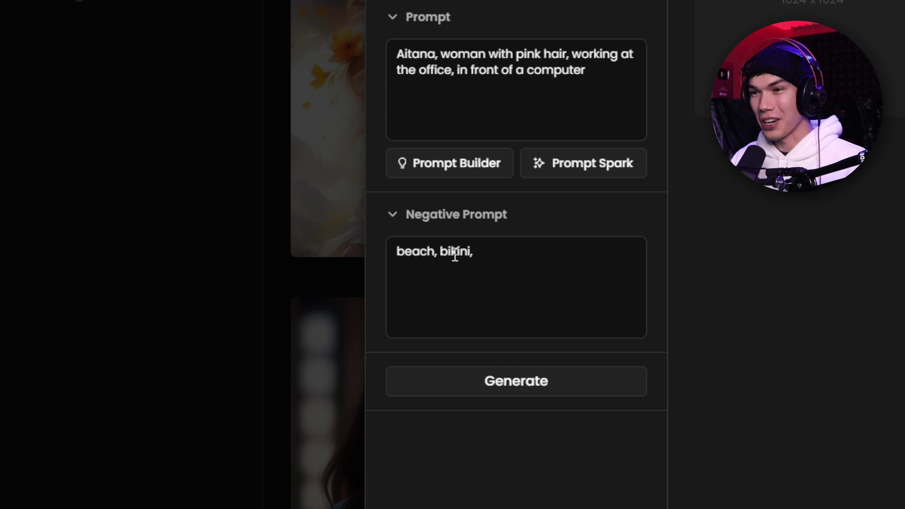
pyautogui.write(' cartoon')
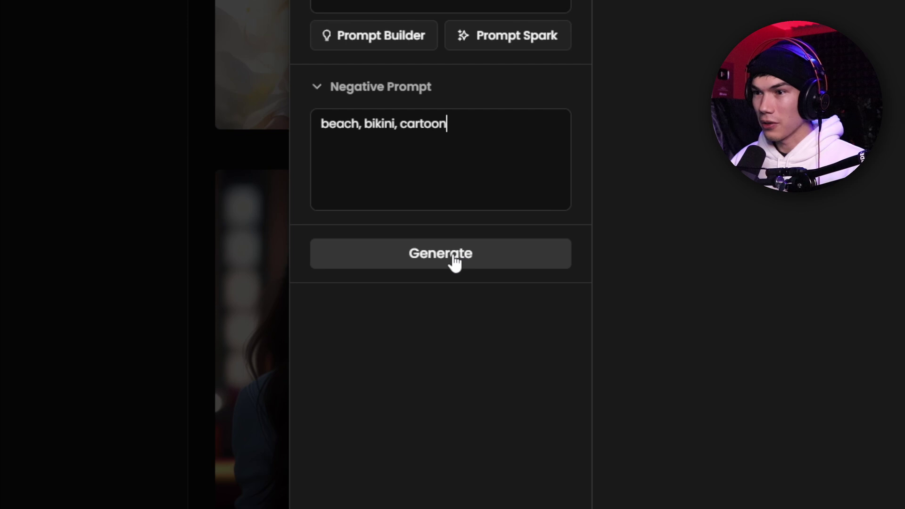
pyautogui.click(455, 263)
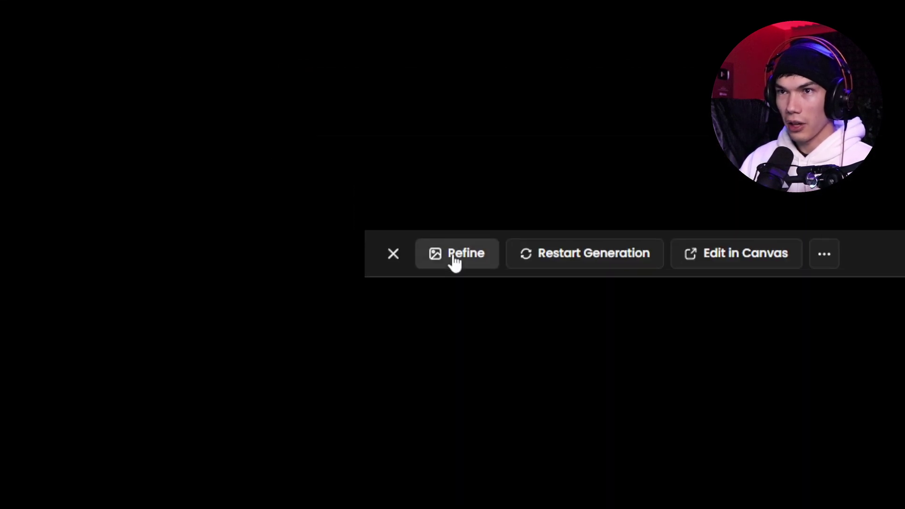
# Send the generated office image to Refine
pyautogui.click(36, 7)
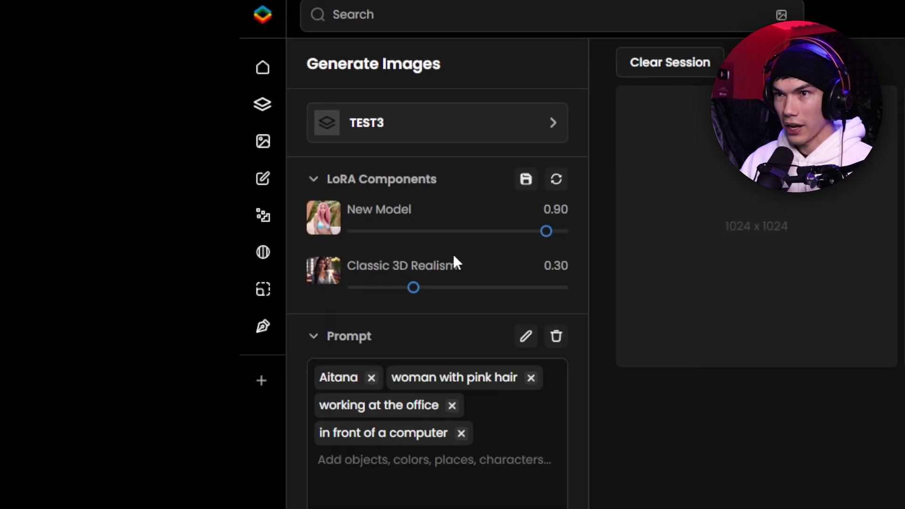
# Regenerate with New Model at 0.95 and Classic 3D Realism at 0.10, then lower New Model to 0.60
pyautogui.moveTo(473, 265); pyautogui.dragTo(452, 258)
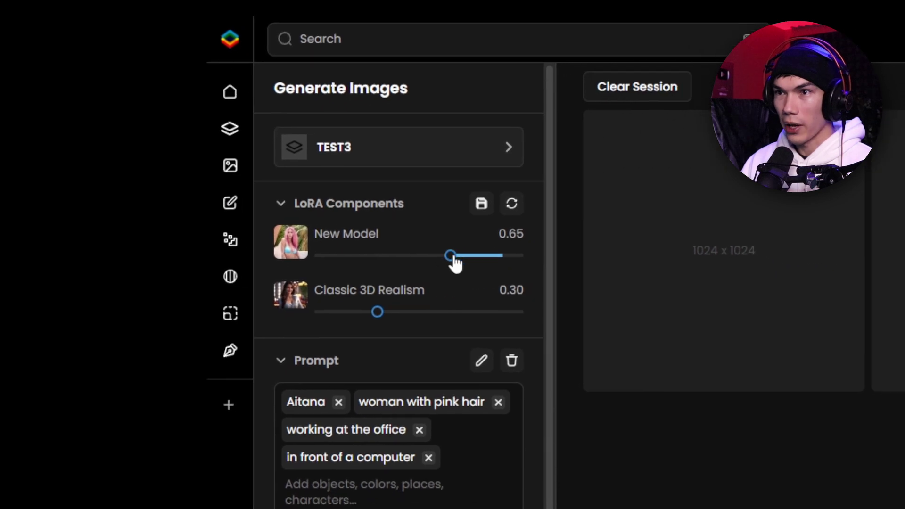
pyautogui.moveTo(451, 257); pyautogui.dragTo(517, 268)
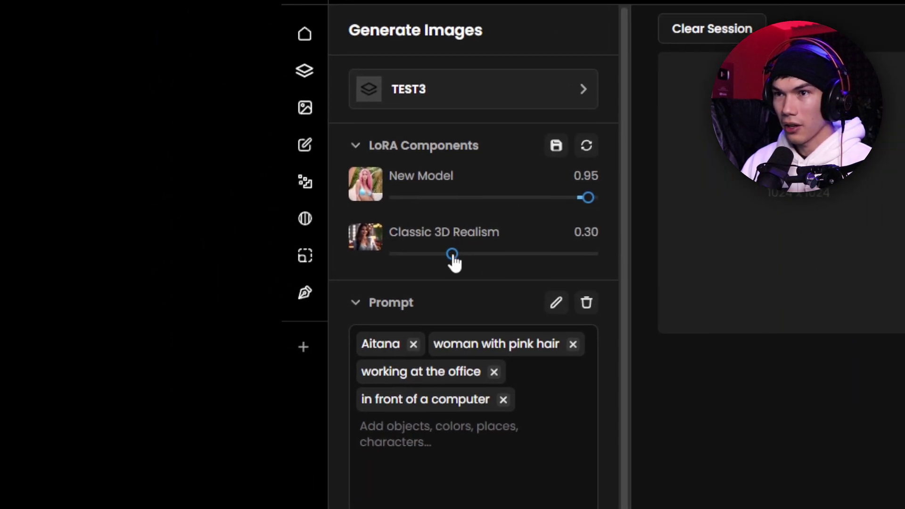
pyautogui.moveTo(453, 262); pyautogui.dragTo(410, 258)
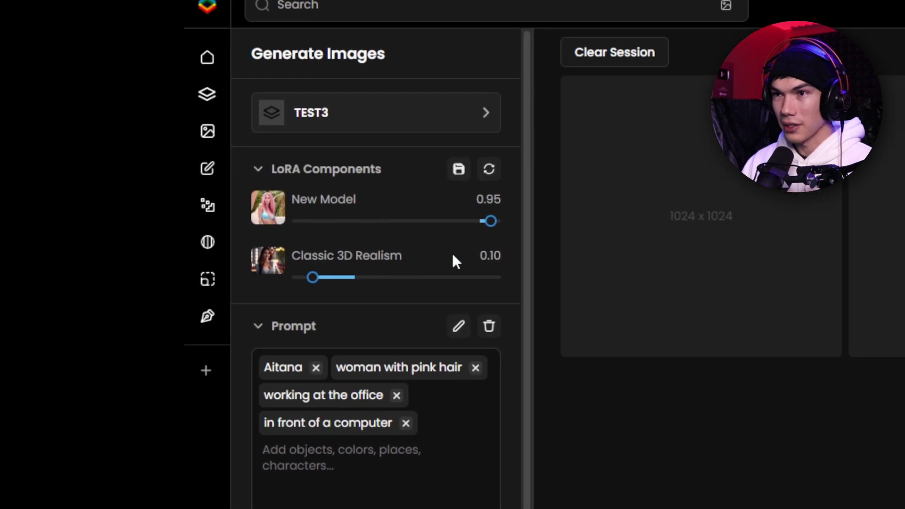
pyautogui.click(495, 508)
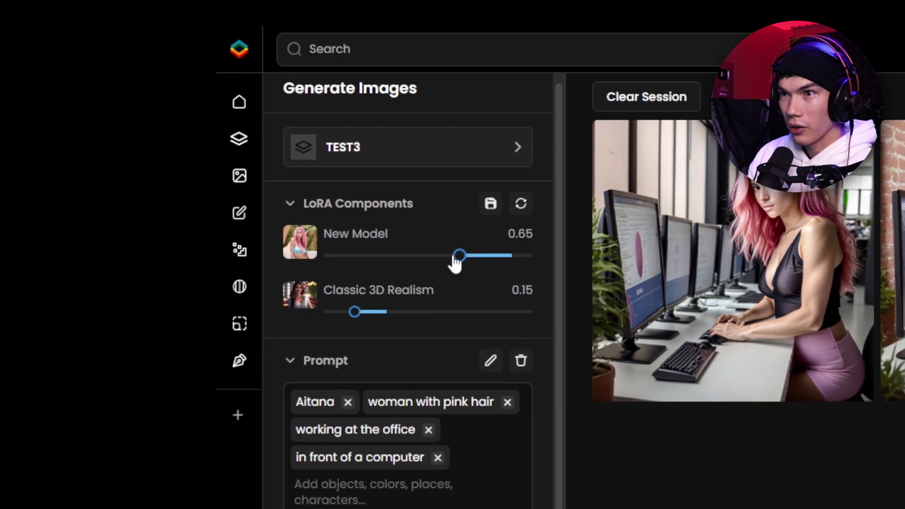
pyautogui.moveTo(456, 258); pyautogui.dragTo(449, 257)
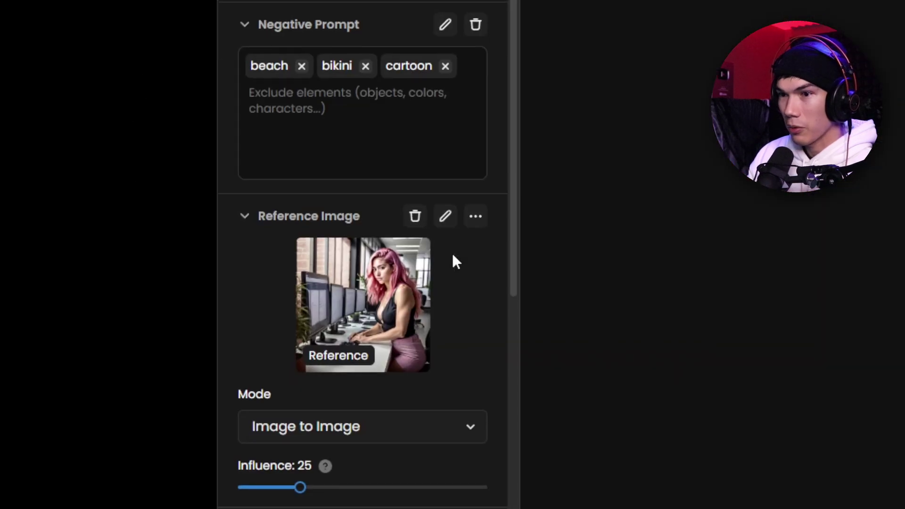
# Generate another office batch, then raise New Model to 0.80 (Classic 3D Realism 0.60) and regenerate
pyautogui.click(455, 259)
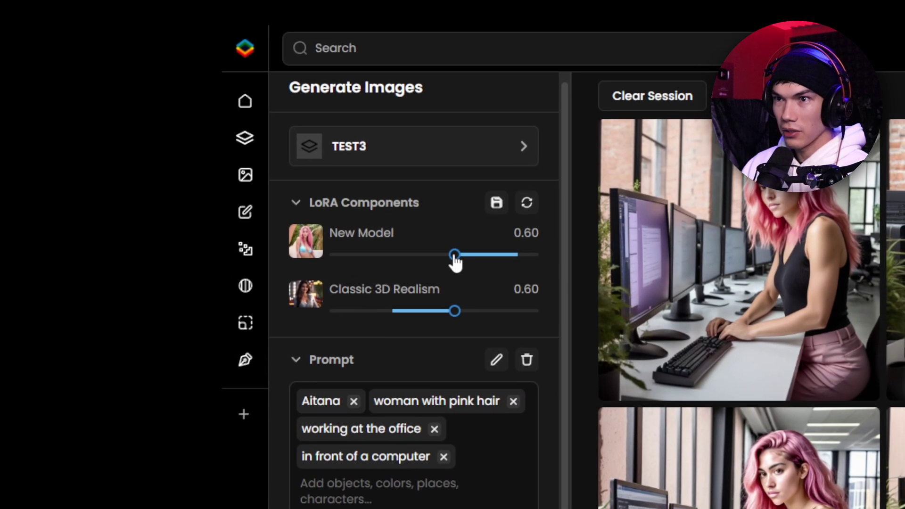
pyautogui.moveTo(461, 252); pyautogui.dragTo(499, 252)
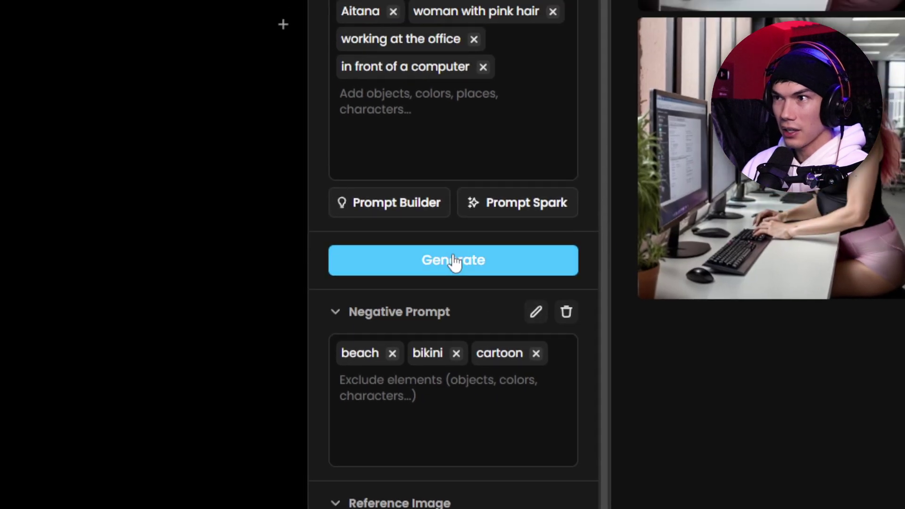
pyautogui.click(454, 261)
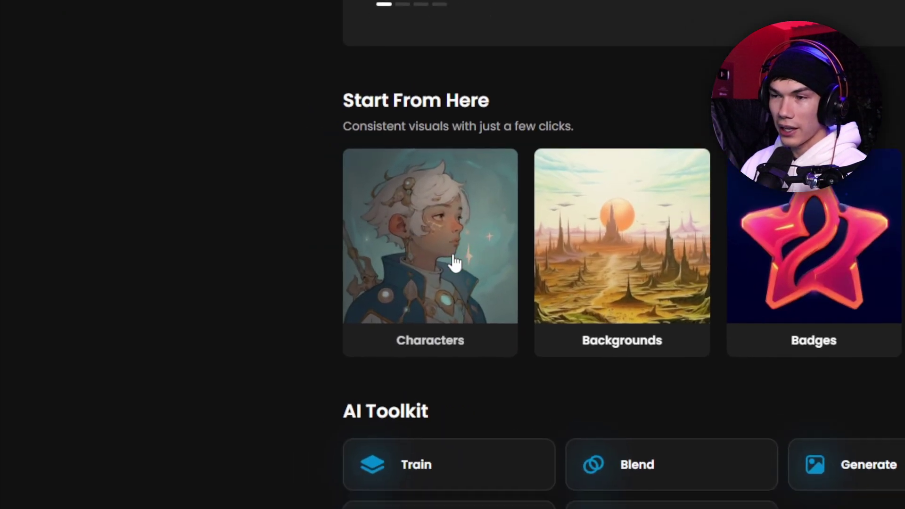
pyautogui.click(455, 262)
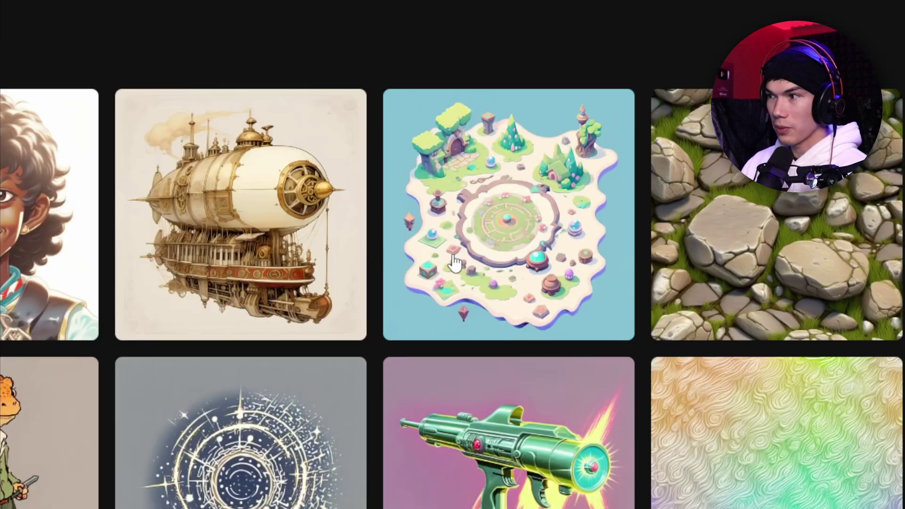
pyautogui.moveTo(530, 389)
pyautogui.scroll(15, 455, 263)
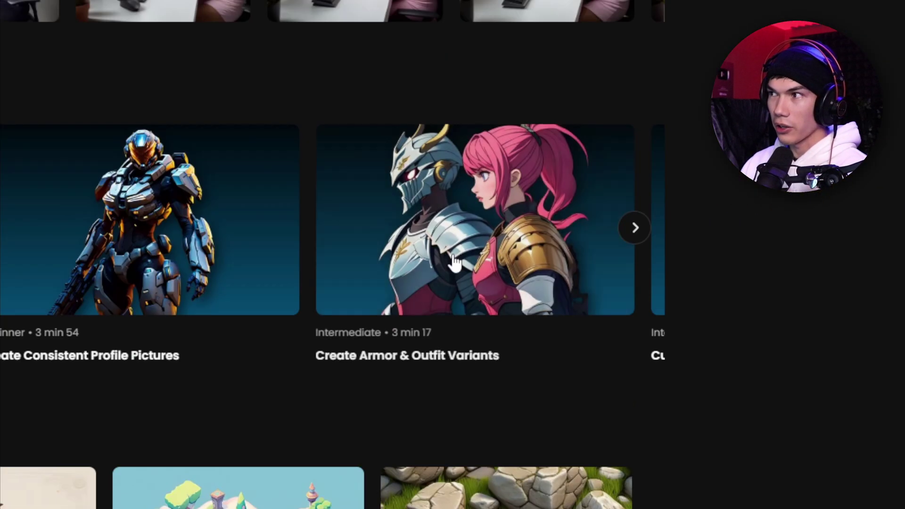